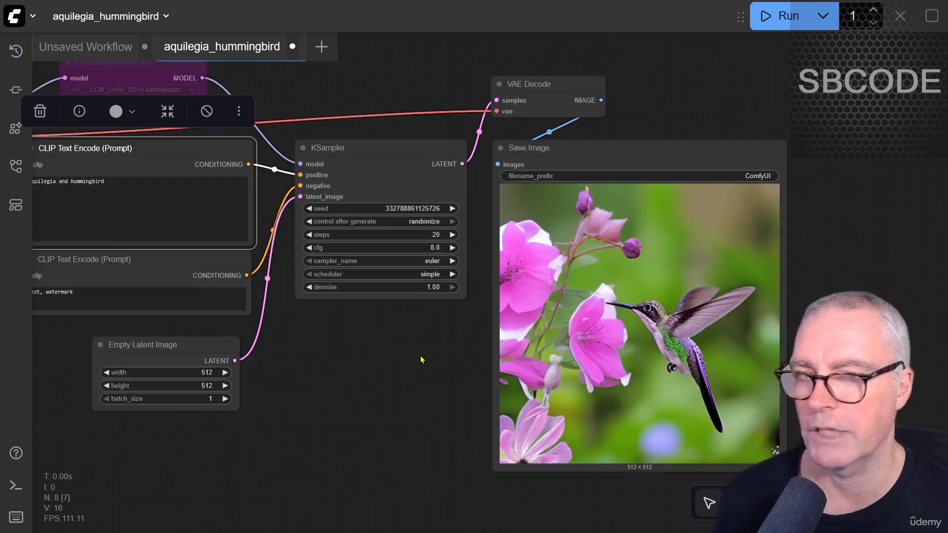
Switch to the browser, open the hi-res version of the Overlay Image on the ImageCompositeMasked page and copy the picture
{"action": "key", "text": "alt+Tab"}
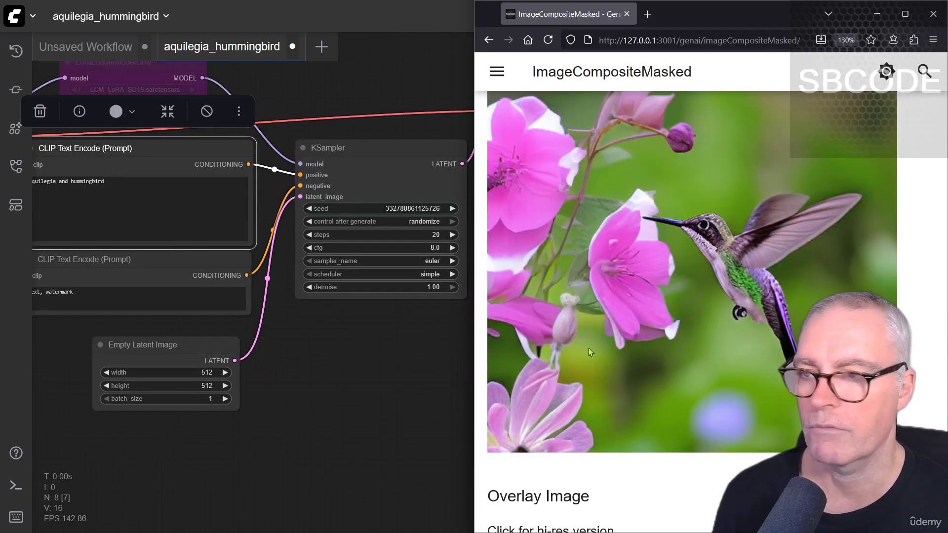
{"action": "left_click_drag", "start_coordinate": [435, 376], "coordinate": [429, 359]}
{"action": "key", "text": "alt+Tab"}
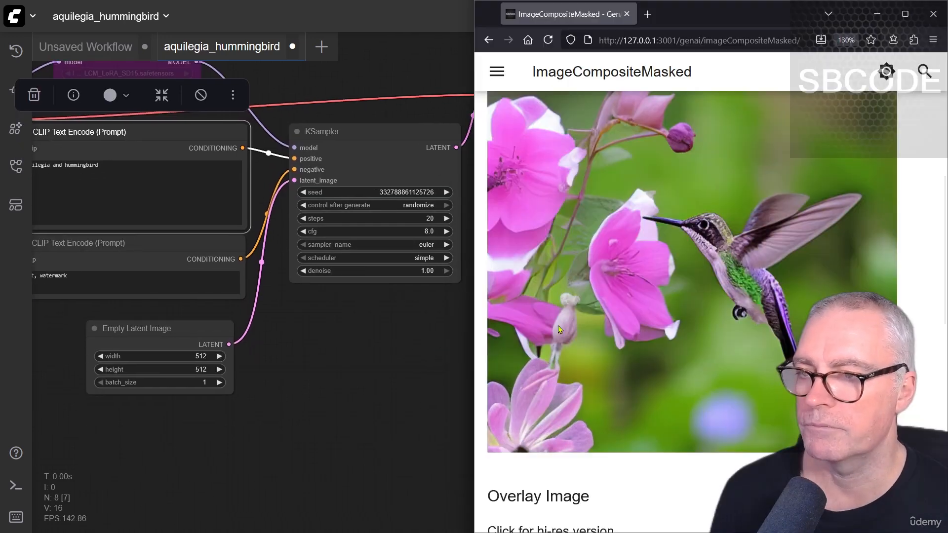
{"action": "scroll", "coordinate": [642, 326], "scroll_direction": "down", "scroll_amount": 7}
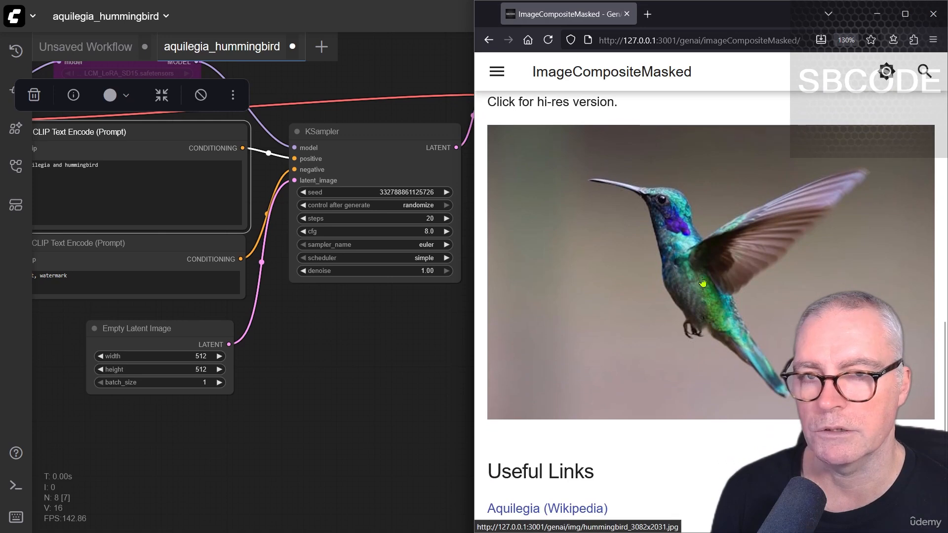
{"action": "left_click", "coordinate": [684, 255]}
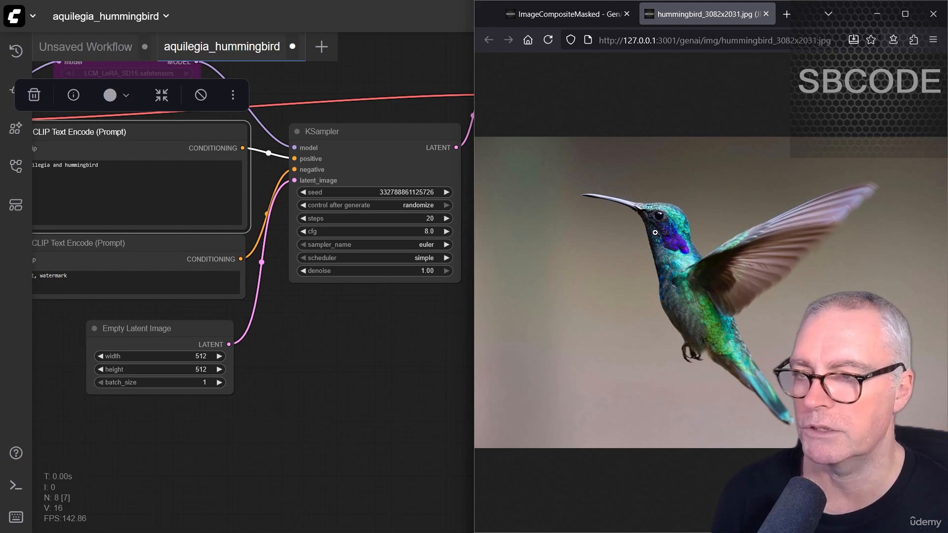
{"action": "right_click", "coordinate": [663, 248]}
{"action": "left_click", "coordinate": [688, 277]}
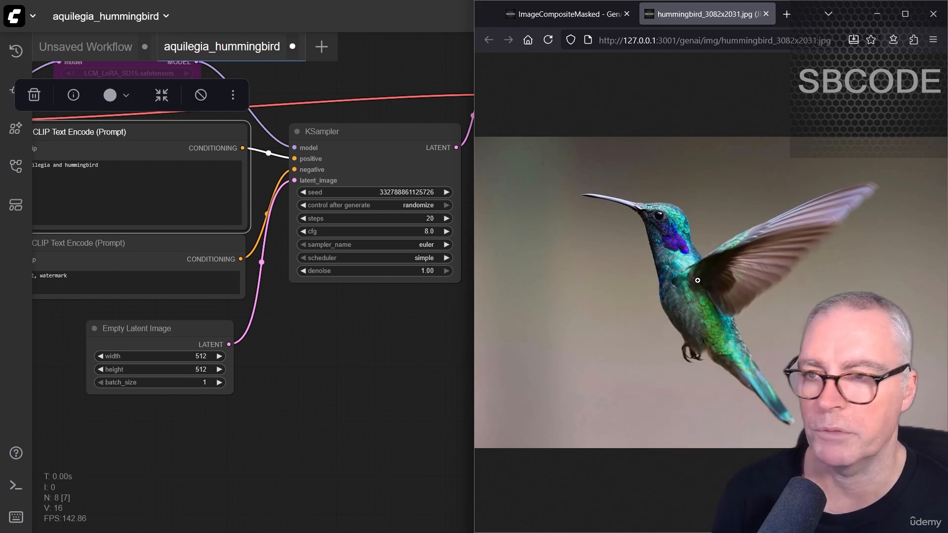
Switch back to ComfyUI and paste the copied hummingbird photo into empty canvas space beside the Save Image node
{"action": "left_click", "coordinate": [413, 339]}
{"action": "scroll", "coordinate": [478, 326], "scroll_direction": "down", "scroll_amount": 4}
{"action": "left_click_drag", "start_coordinate": [764, 370], "coordinate": [585, 259]}
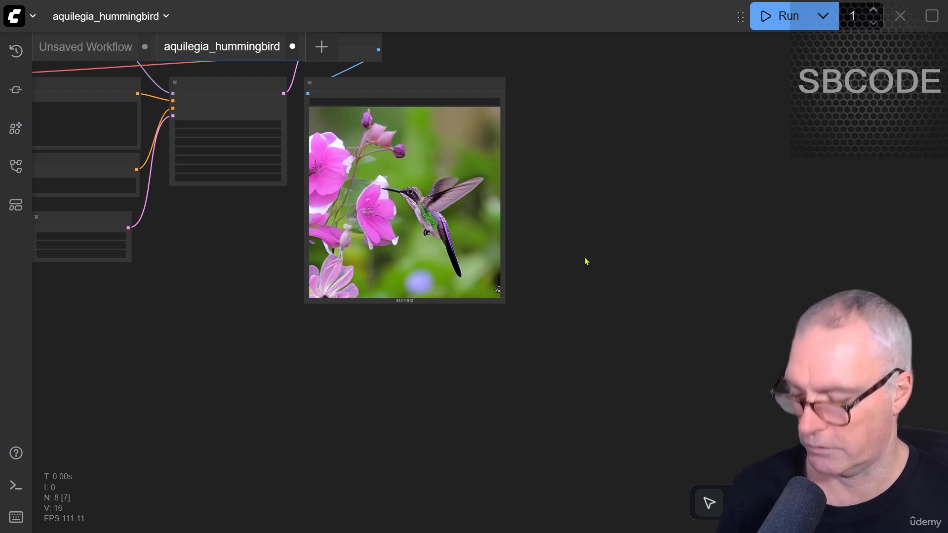
{"action": "key", "text": "ctrl+v"}
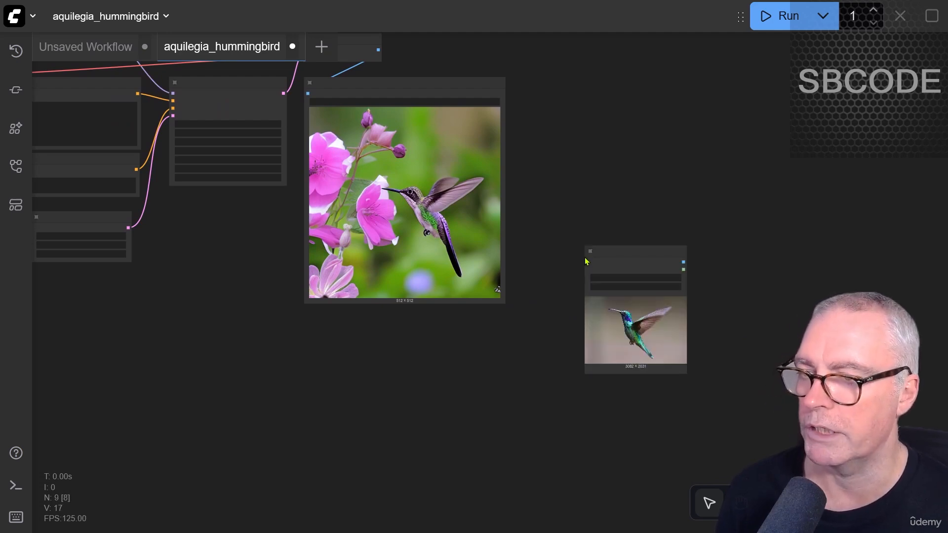
Place the pasted Load Image node directly below the Save Image node and enlarge it to about the same width
{"action": "left_click_drag", "start_coordinate": [647, 252], "coordinate": [361, 317]}
{"action": "left_click_drag", "start_coordinate": [428, 328], "coordinate": [503, 156]}
{"action": "left_click_drag", "start_coordinate": [482, 274], "coordinate": [615, 364]}
Compare the resolution of the loaded hummingbird photo with the generated image and the width and height in Empty Latent Image
{"action": "scroll", "coordinate": [649, 369], "scroll_direction": "up", "scroll_amount": 5}
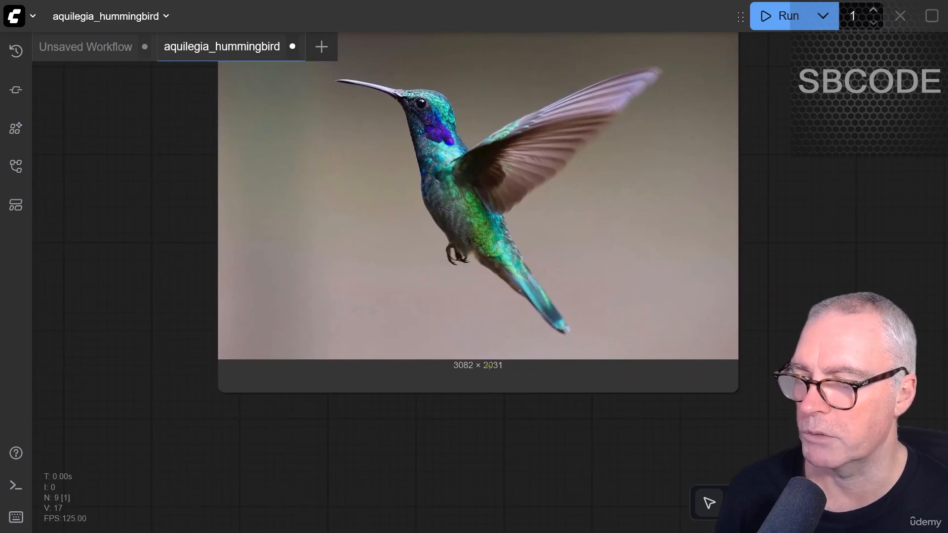
{"action": "left_click_drag", "start_coordinate": [798, 139], "coordinate": [850, 304]}
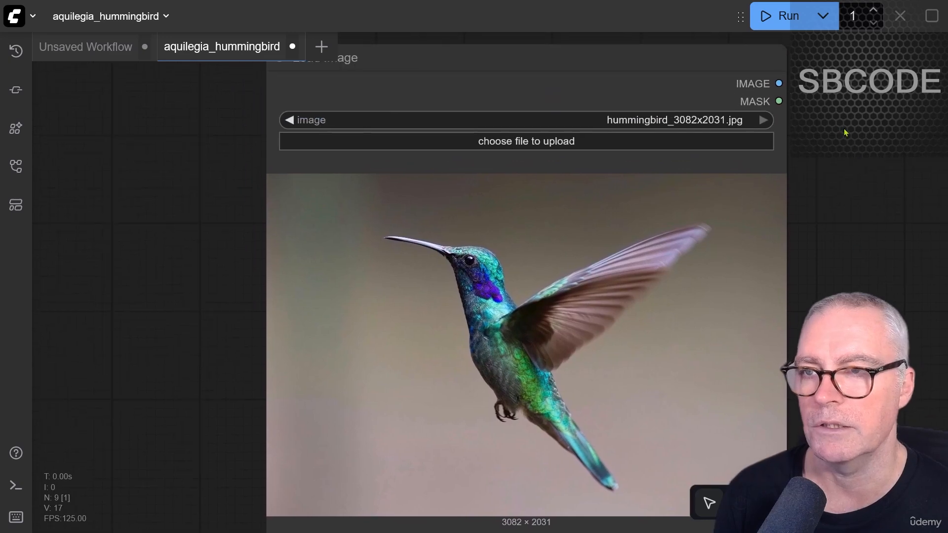
{"action": "left_click_drag", "start_coordinate": [843, 104], "coordinate": [895, 303]}
{"action": "left_click_drag", "start_coordinate": [850, 124], "coordinate": [782, 198]}
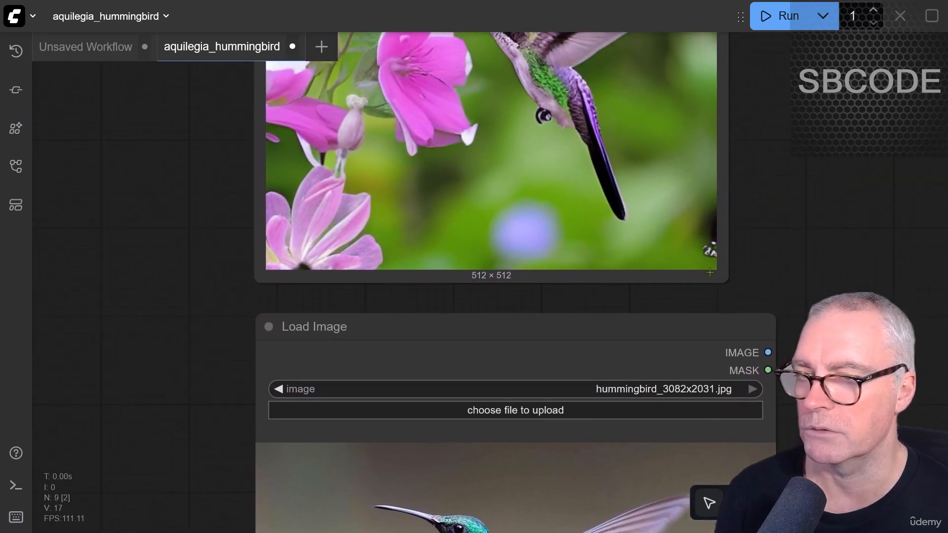
{"action": "scroll", "coordinate": [785, 278], "scroll_direction": "down", "scroll_amount": 4}
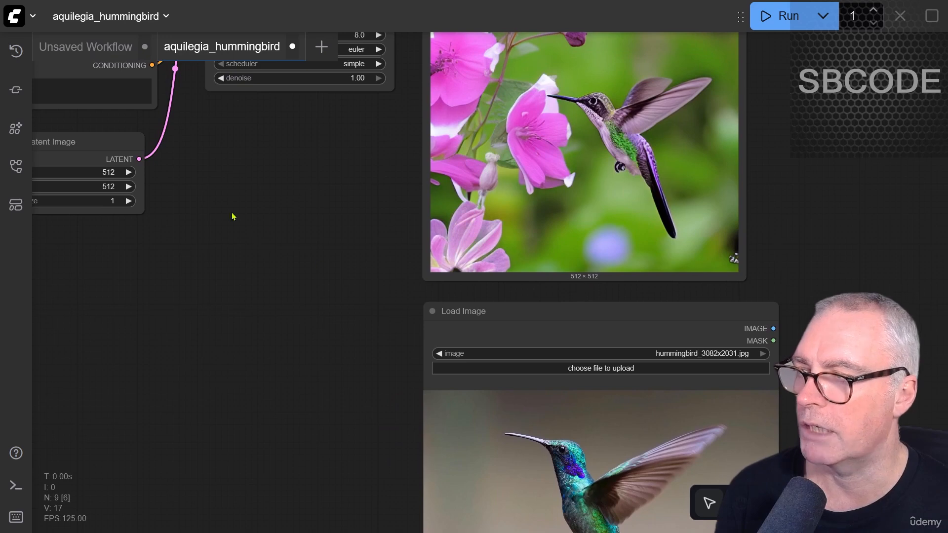
{"action": "left_click_drag", "start_coordinate": [234, 216], "coordinate": [533, 261]}
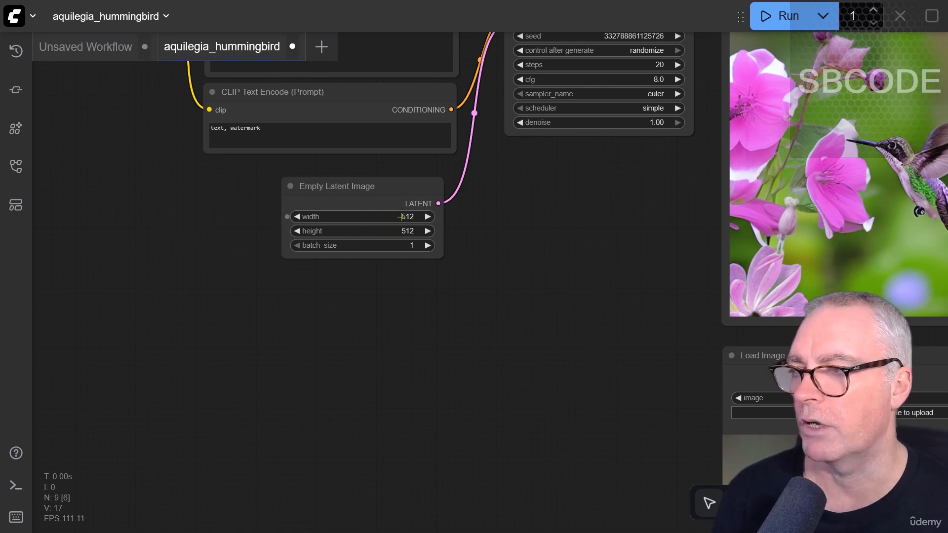
{"action": "left_click_drag", "start_coordinate": [502, 196], "coordinate": [545, 306]}
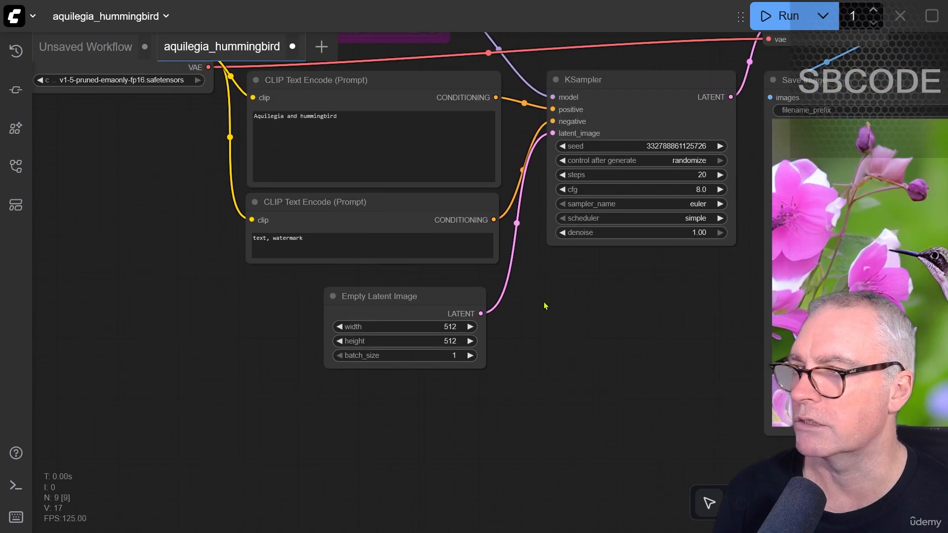
{"action": "left_click_drag", "start_coordinate": [172, 123], "coordinate": [227, 155]}
{"action": "left_click_drag", "start_coordinate": [634, 364], "coordinate": [251, 290]}
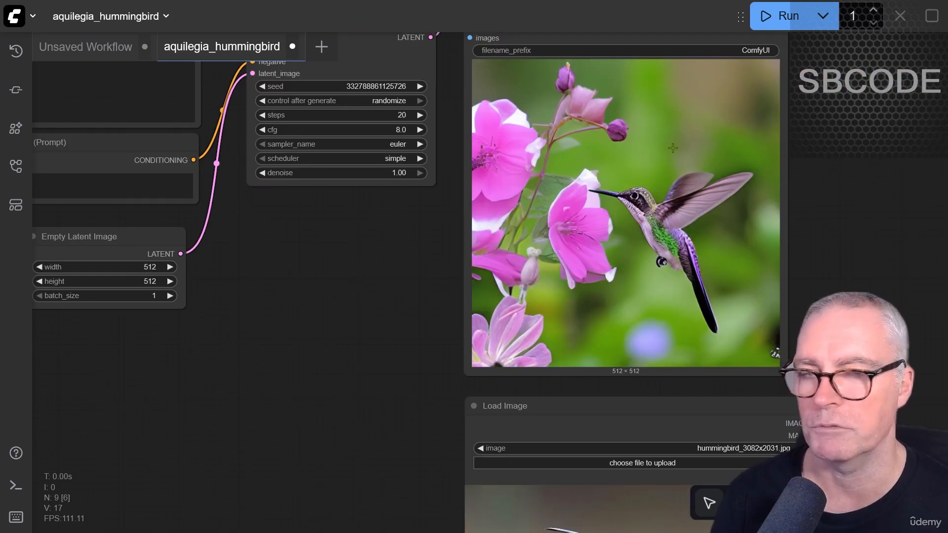
Examine the detail of the generated hummingbird image and of the loaded hummingbird photo up close
{"action": "left_click_drag", "start_coordinate": [388, 408], "coordinate": [353, 199]}
{"action": "scroll", "coordinate": [622, 357], "scroll_direction": "up", "scroll_amount": 3}
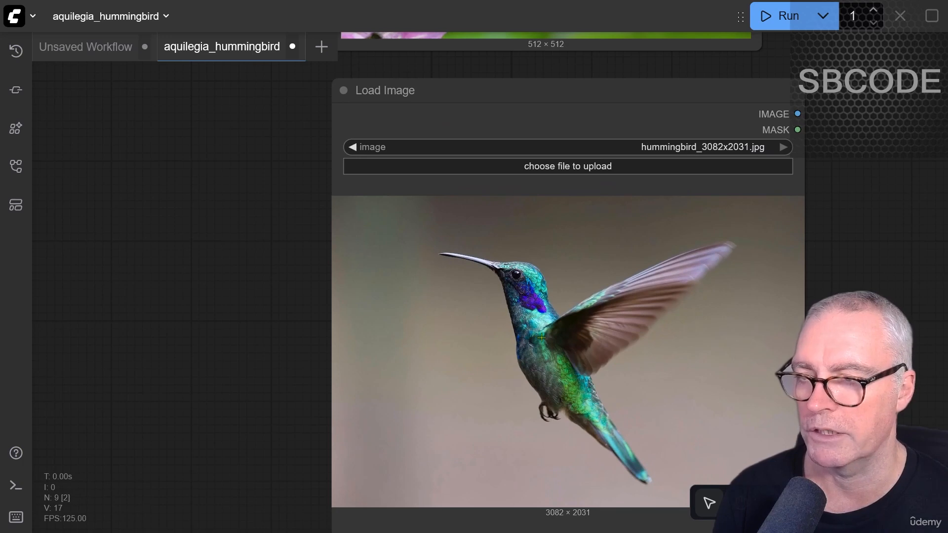
{"action": "scroll", "coordinate": [549, 342], "scroll_direction": "down", "scroll_amount": 5}
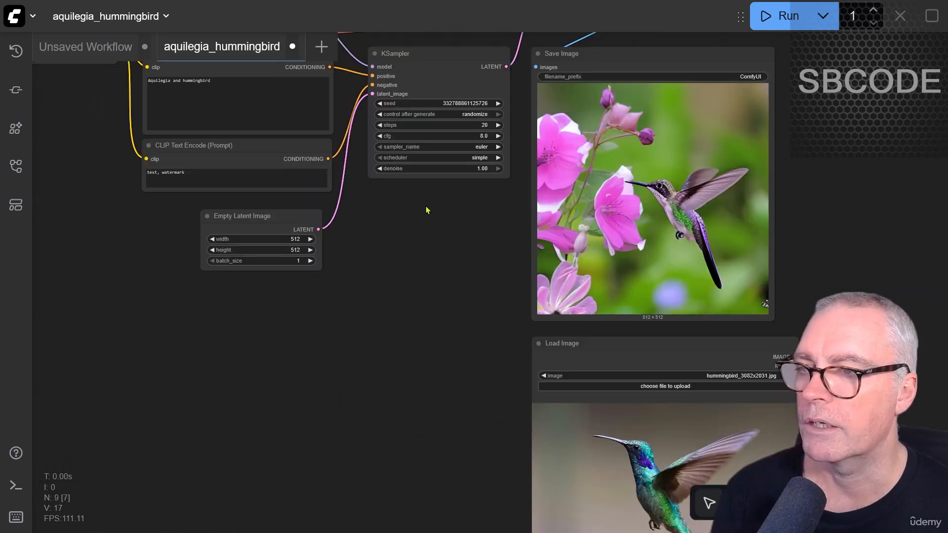
{"action": "scroll", "coordinate": [649, 226], "scroll_direction": "up", "scroll_amount": 8}
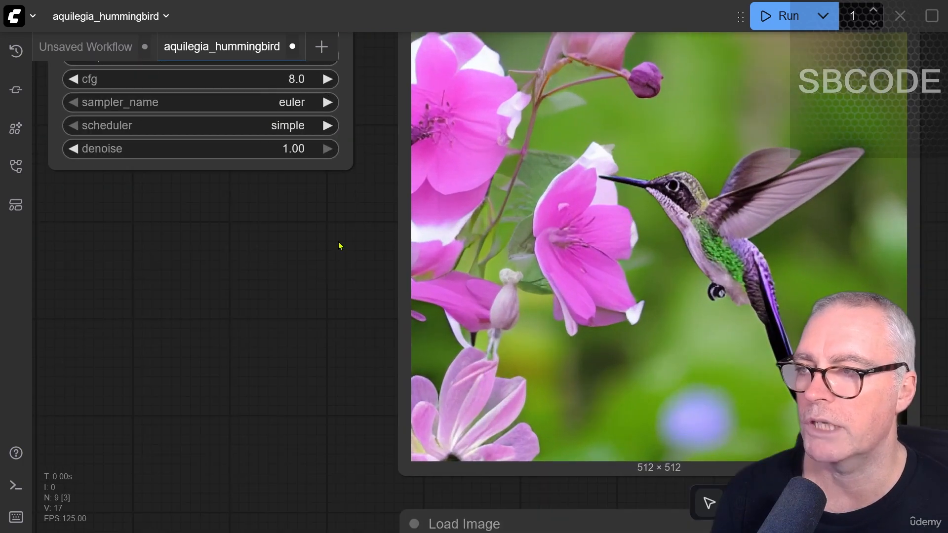
{"action": "left_click_drag", "start_coordinate": [339, 245], "coordinate": [235, 275]}
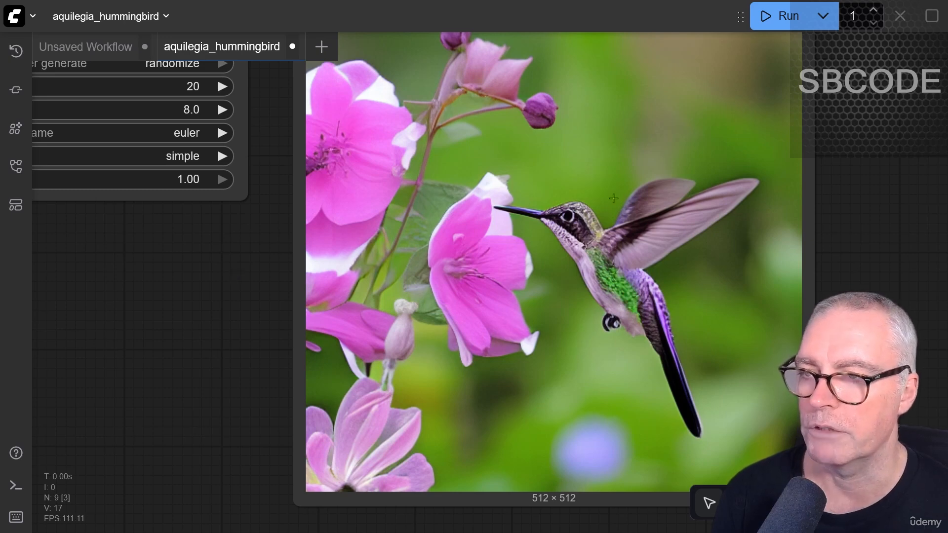
{"action": "scroll", "coordinate": [595, 244], "scroll_direction": "down", "scroll_amount": 5}
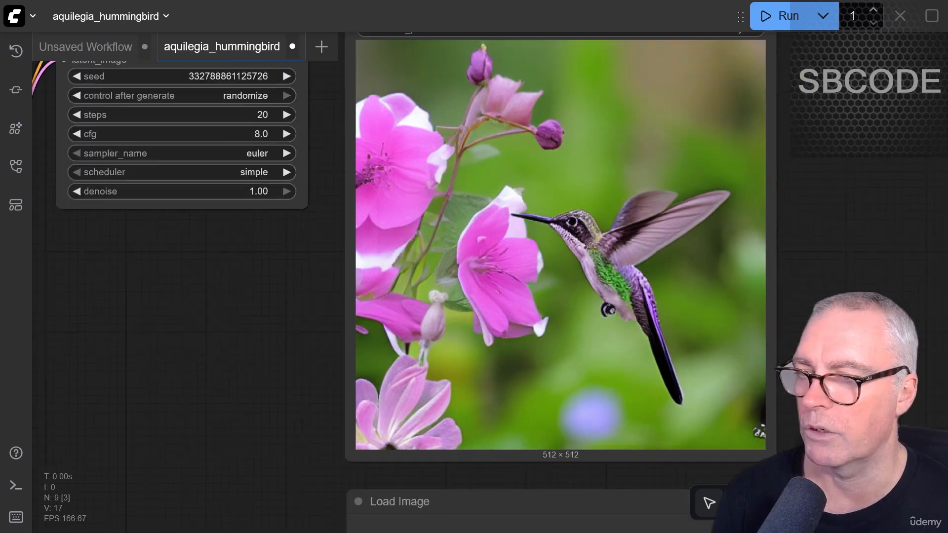
{"action": "left_click_drag", "start_coordinate": [333, 370], "coordinate": [226, 234]}
{"action": "scroll", "coordinate": [445, 293], "scroll_direction": "down", "scroll_amount": 3}
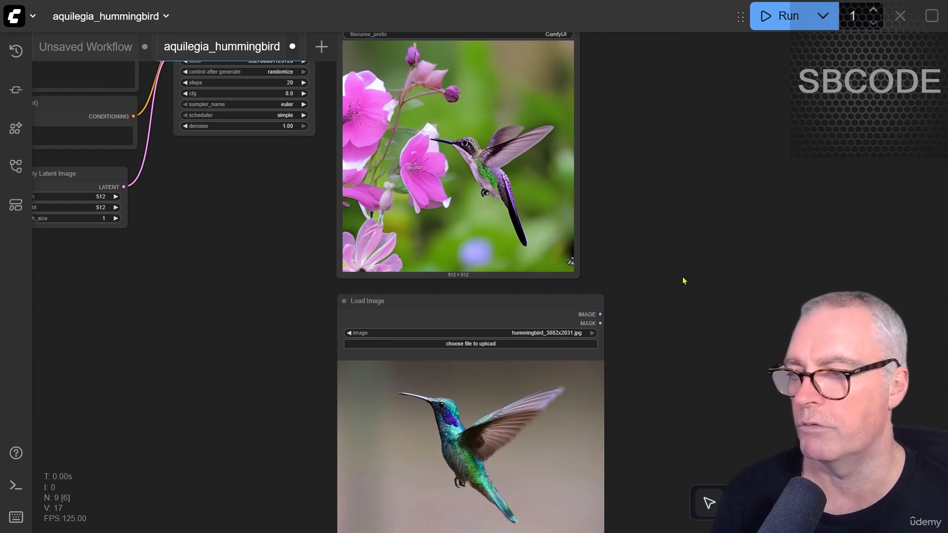
{"action": "scroll", "coordinate": [463, 348], "scroll_direction": "up", "scroll_amount": 15}
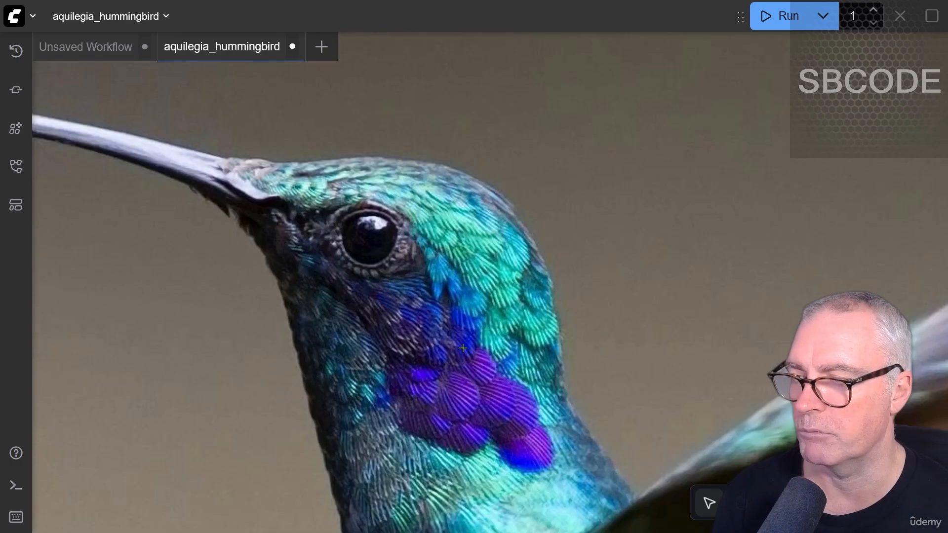
{"action": "scroll", "coordinate": [417, 335], "scroll_direction": "down", "scroll_amount": 20}
{"action": "left_click_drag", "start_coordinate": [696, 276], "coordinate": [587, 347]}
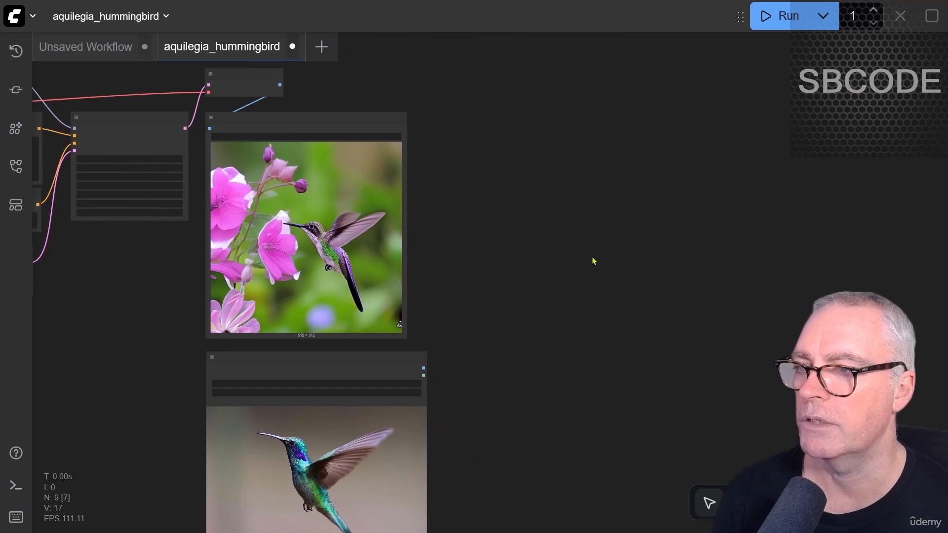
Find a node with the search term "compo" and add ImageCompositeMasked in the empty space beside the two images
{"action": "left_click_drag", "start_coordinate": [593, 257], "coordinate": [587, 205]}
{"action": "double_click", "coordinate": [581, 205]}
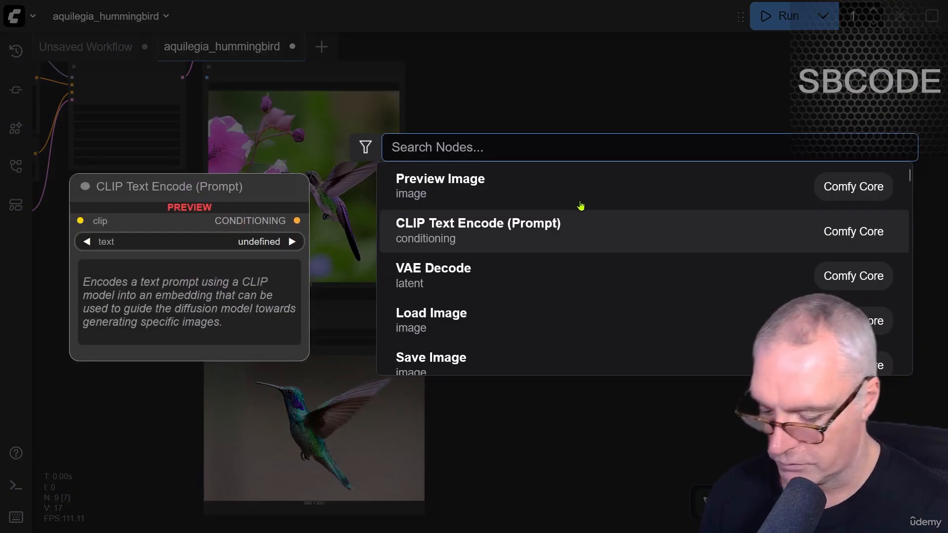
{"action": "type", "text": "compos"}
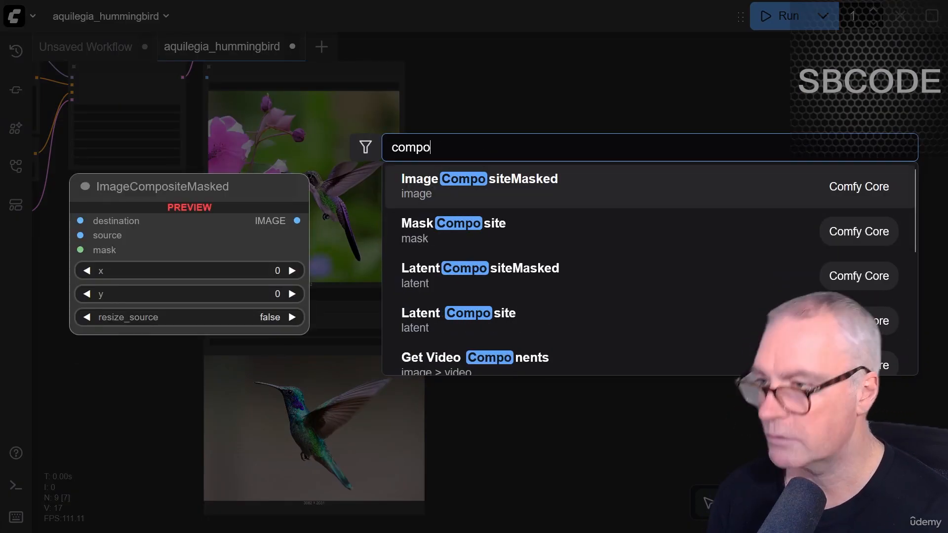
{"action": "left_click", "coordinate": [468, 183]}
{"action": "scroll", "coordinate": [561, 203], "scroll_direction": "up", "scroll_amount": 7}
{"action": "left_click_drag", "start_coordinate": [641, 192], "coordinate": [513, 178]}
{"action": "scroll", "coordinate": [405, 266], "scroll_direction": "down", "scroll_amount": 4}
{"action": "left_click_drag", "start_coordinate": [444, 341], "coordinate": [553, 301]}
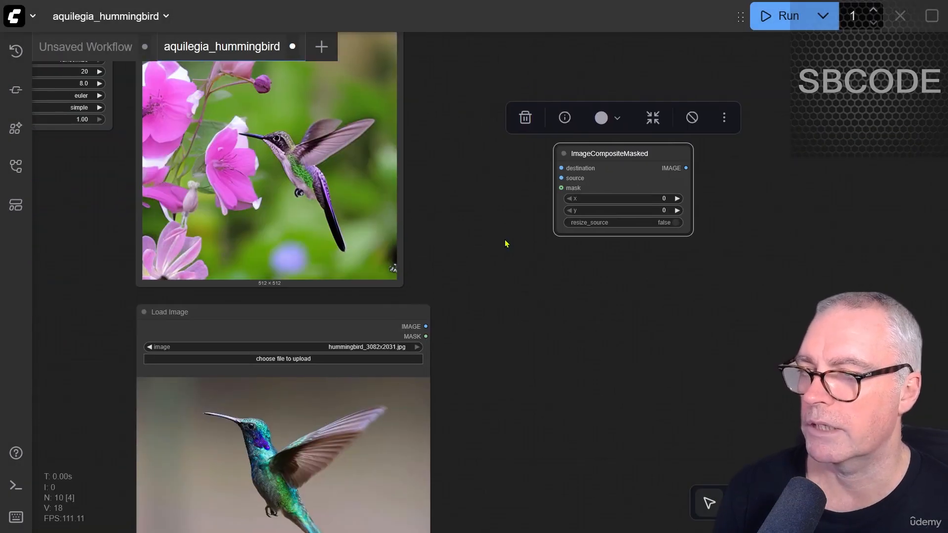
Connect the IMAGE output of VAE Decode to the source input of the ImageCompositeMasked node
{"action": "scroll", "coordinate": [504, 239], "scroll_direction": "up", "scroll_amount": 4}
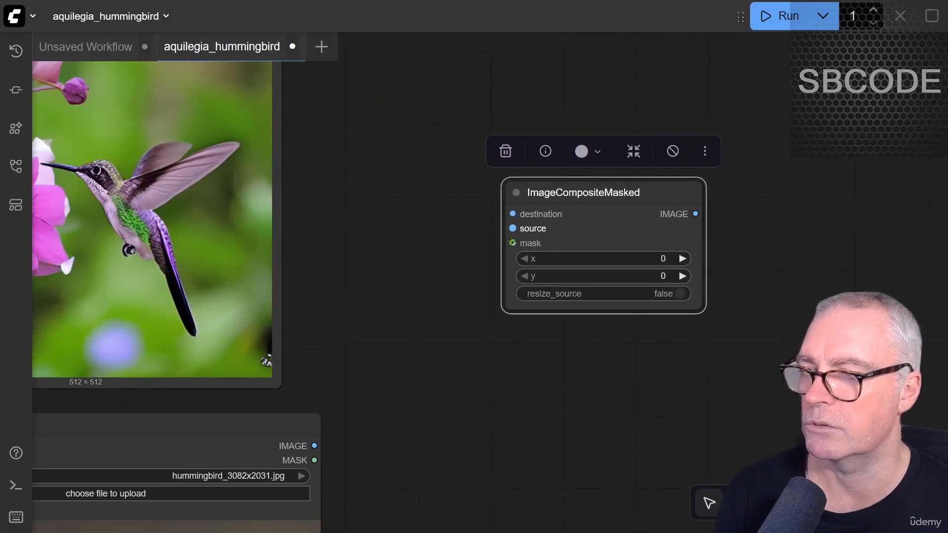
{"action": "scroll", "coordinate": [463, 292], "scroll_direction": "down", "scroll_amount": 3}
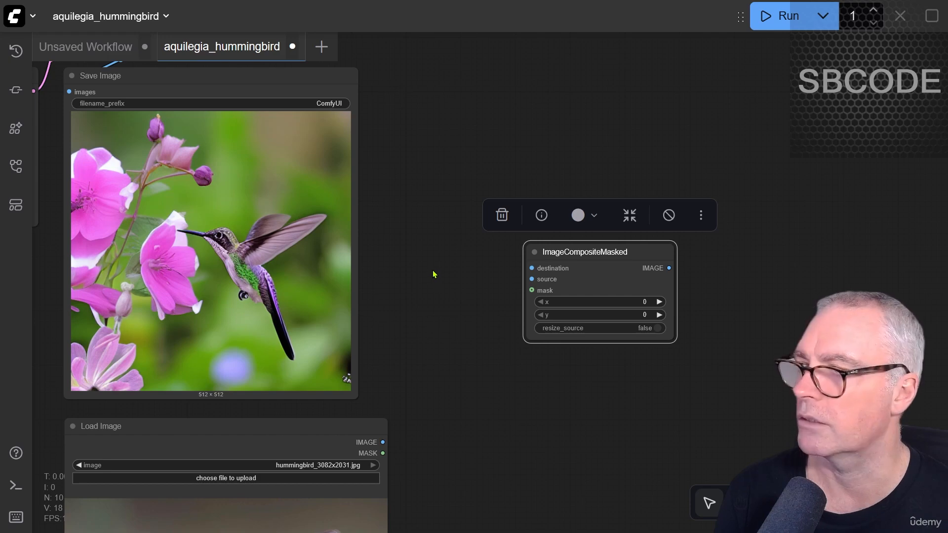
{"action": "left_click_drag", "start_coordinate": [432, 272], "coordinate": [433, 271]}
{"action": "scroll", "coordinate": [496, 369], "scroll_direction": "down", "scroll_amount": 3}
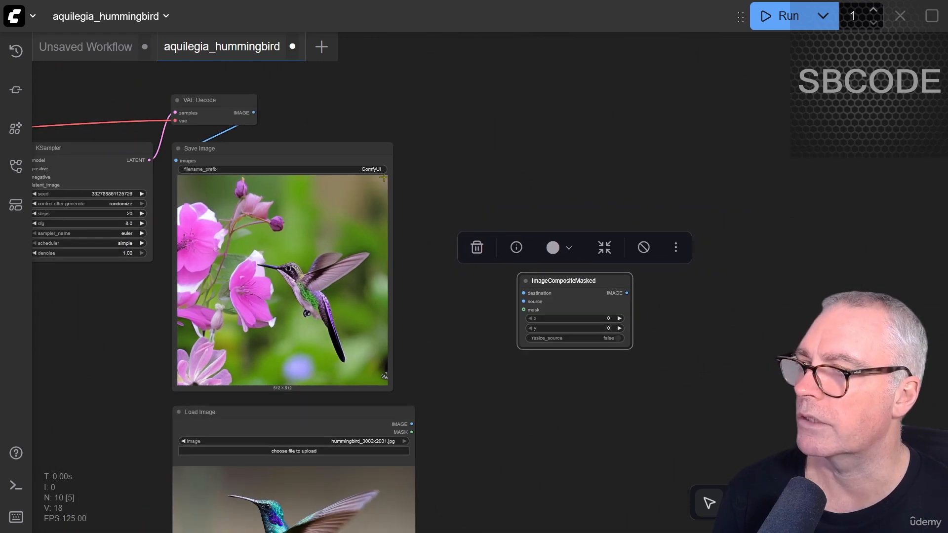
{"action": "scroll", "coordinate": [213, 102], "scroll_direction": "up", "scroll_amount": 4}
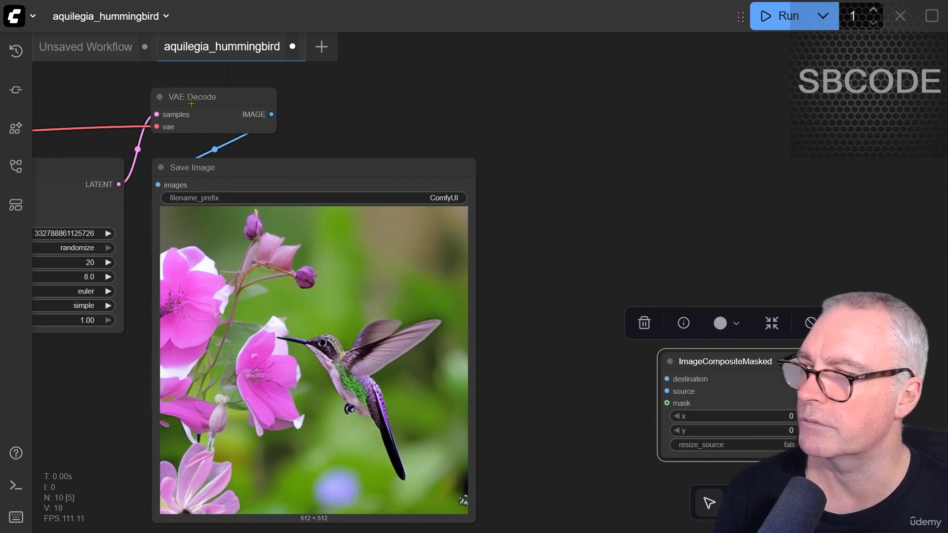
{"action": "left_click_drag", "start_coordinate": [355, 127], "coordinate": [260, 112]}
{"action": "left_click_drag", "start_coordinate": [177, 100], "coordinate": [572, 377]}
Connect the Load Image node's IMAGE output to destination and its MASK output to mask on ImageCompositeMasked
{"action": "left_click_drag", "start_coordinate": [488, 425], "coordinate": [575, 105]}
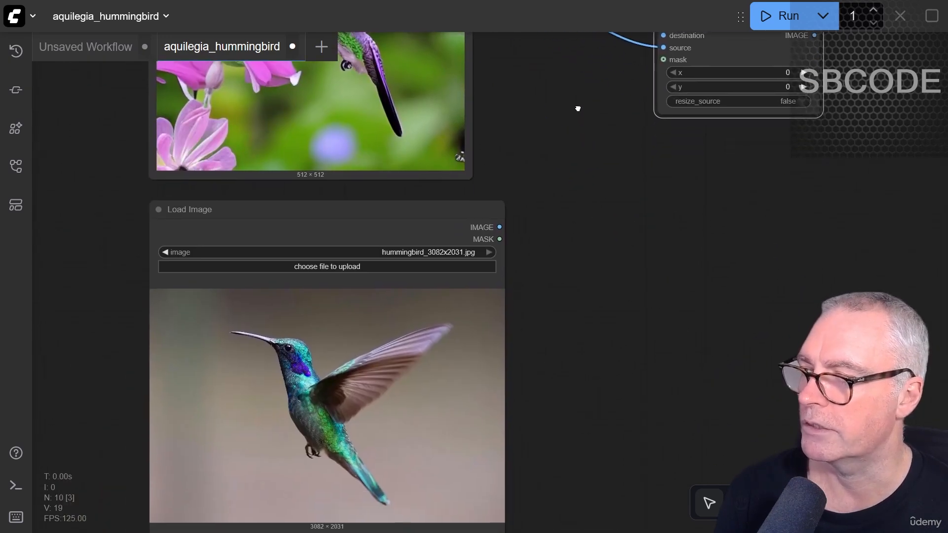
{"action": "left_click", "coordinate": [366, 220]}
{"action": "left_click_drag", "start_coordinate": [553, 224], "coordinate": [440, 161]}
{"action": "left_click_drag", "start_coordinate": [355, 400], "coordinate": [379, 350]}
{"action": "left_click_drag", "start_coordinate": [300, 315], "coordinate": [464, 135]}
{"action": "left_click_drag", "start_coordinate": [552, 302], "coordinate": [525, 336]}
{"action": "left_click_drag", "start_coordinate": [533, 260], "coordinate": [469, 320]}
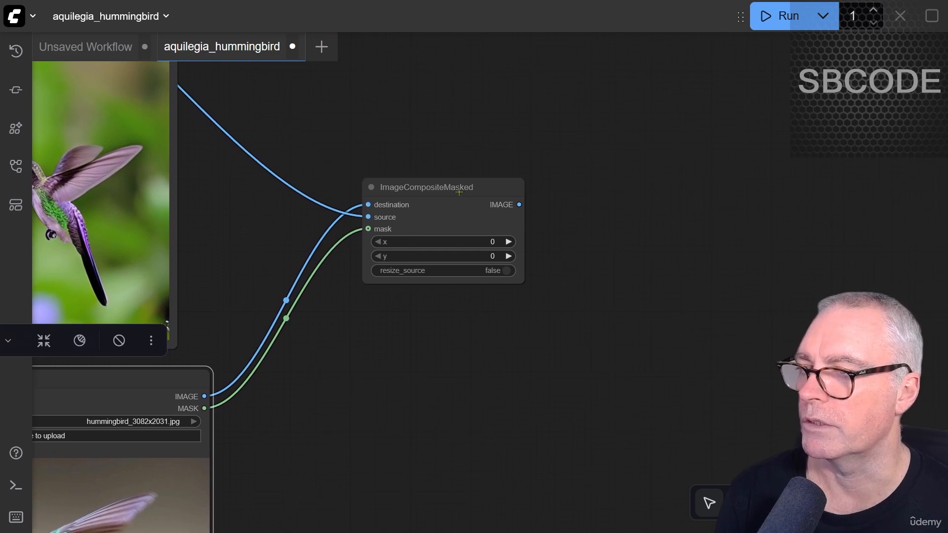
Move the ImageCompositeMasked node closer to the two images and attach a new SaveImage node to its IMAGE output
{"action": "left_click_drag", "start_coordinate": [454, 188], "coordinate": [398, 193]}
{"action": "left_click_drag", "start_coordinate": [464, 209], "coordinate": [543, 212]}
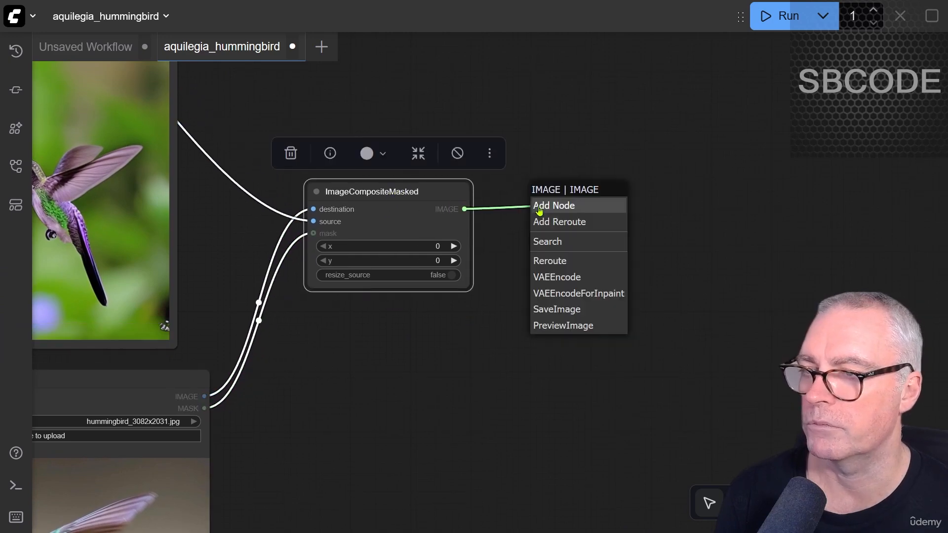
{"action": "left_click", "coordinate": [558, 312]}
Delete the Save Image node attached to VAE Decode and attach a PreviewImage node to VAE Decode's IMAGE output instead
{"action": "left_click_drag", "start_coordinate": [315, 291], "coordinate": [675, 360]}
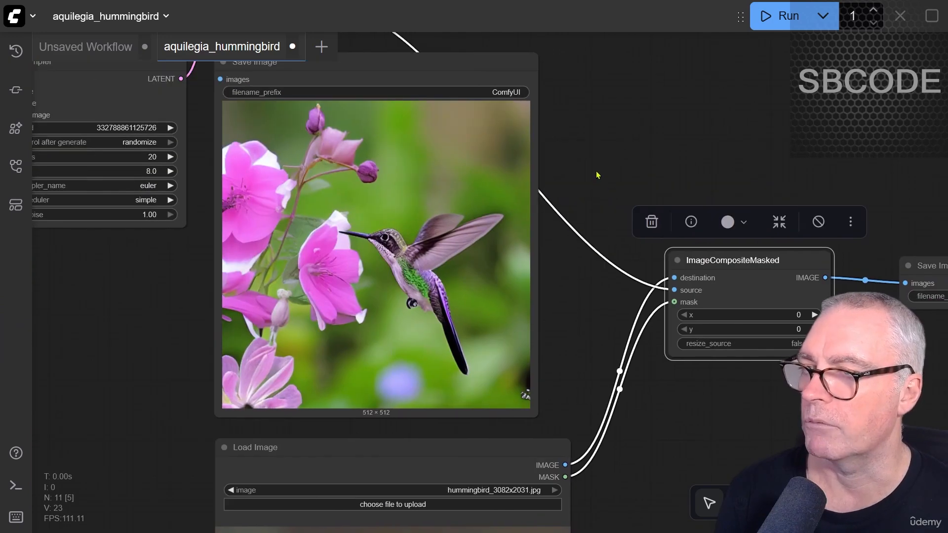
{"action": "left_click_drag", "start_coordinate": [598, 175], "coordinate": [654, 230]}
{"action": "left_click", "coordinate": [342, 128]}
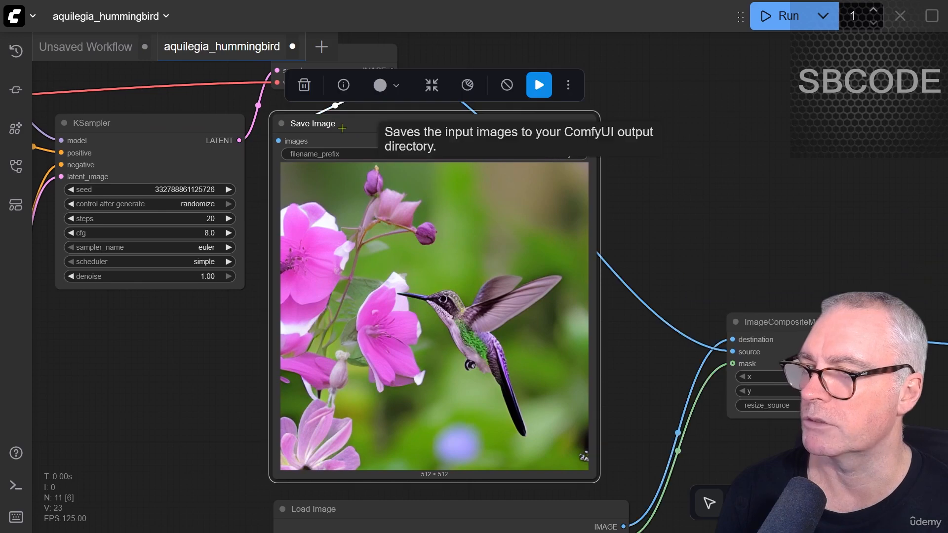
{"action": "scroll", "coordinate": [774, 203], "scroll_direction": "down", "scroll_amount": 2}
{"action": "left_click_drag", "start_coordinate": [774, 202], "coordinate": [575, 192]}
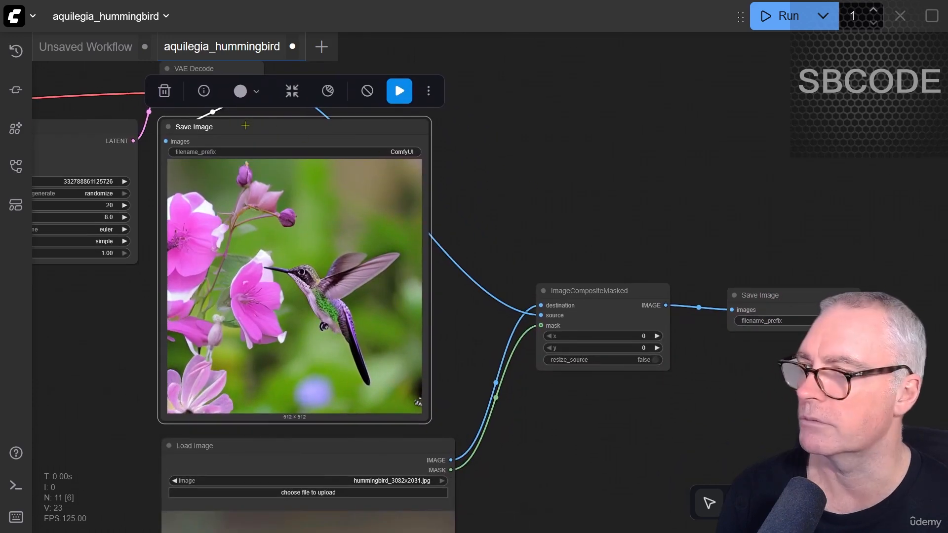
{"action": "left_click", "coordinate": [800, 300]}
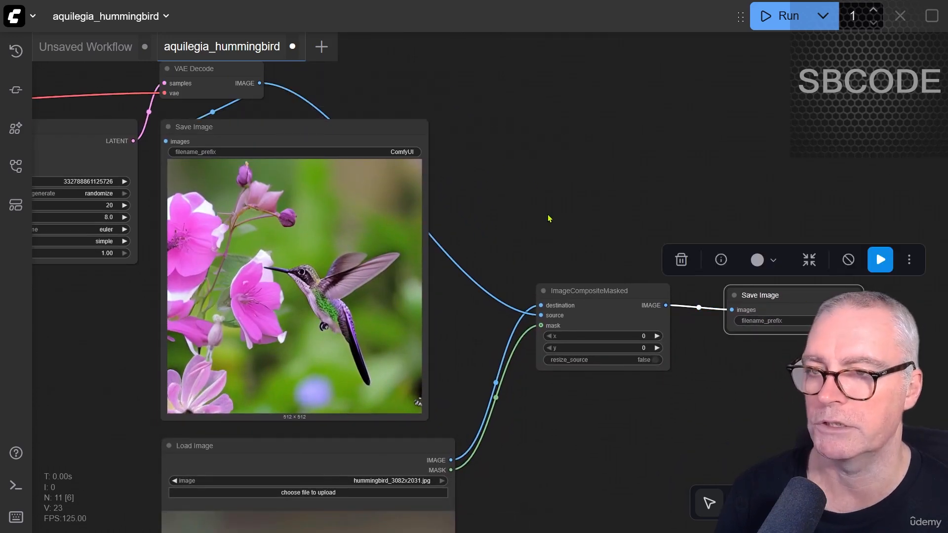
{"action": "left_click", "coordinate": [322, 132]}
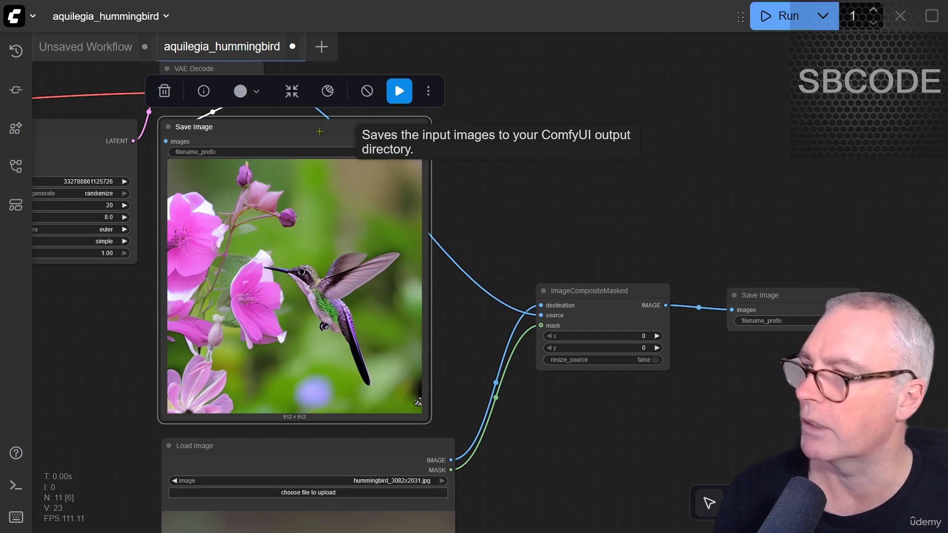
{"action": "key", "text": "Delete"}
{"action": "left_click_drag", "start_coordinate": [259, 83], "coordinate": [246, 160]}
{"action": "left_click", "coordinate": [277, 273]}
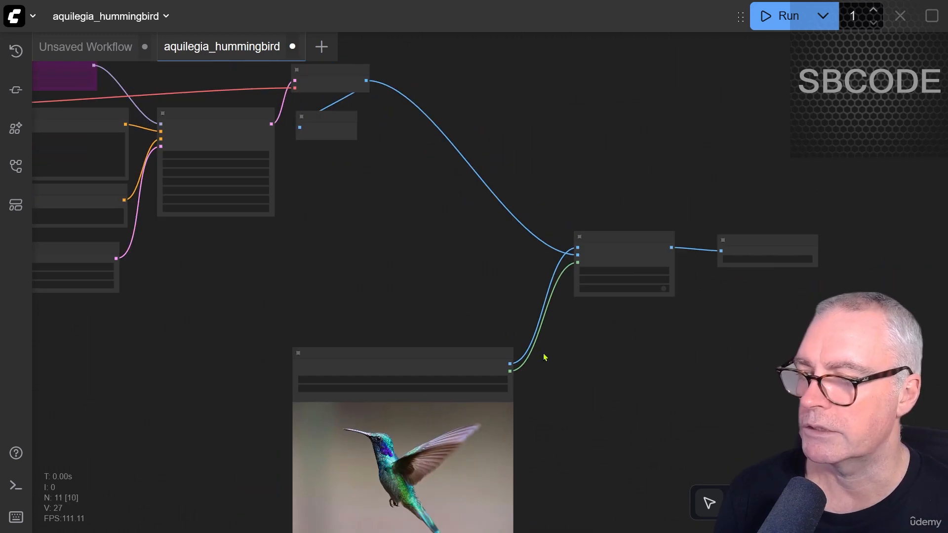
Run the workflow and enlarge the Preview Image node to about the width of the Load Image node
{"action": "left_click_drag", "start_coordinate": [575, 379], "coordinate": [531, 345]}
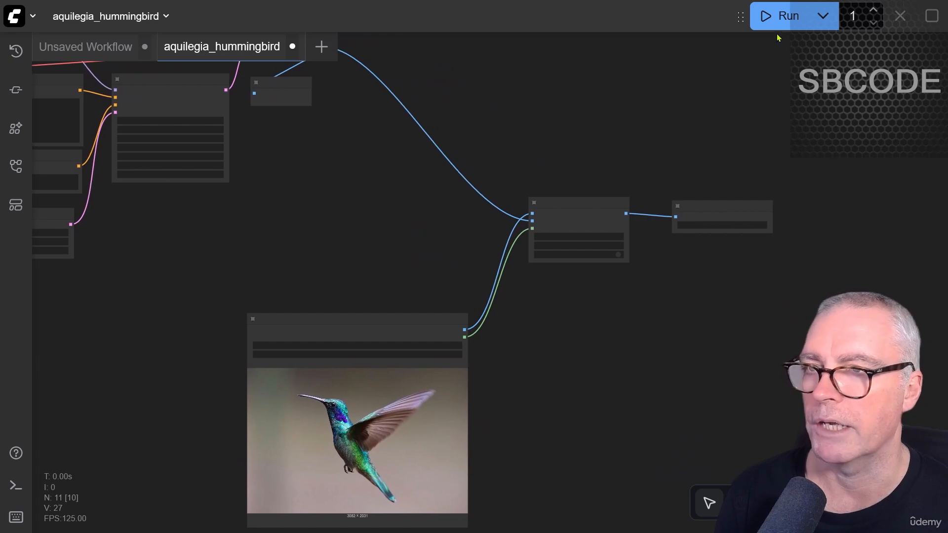
{"action": "left_click", "coordinate": [788, 17]}
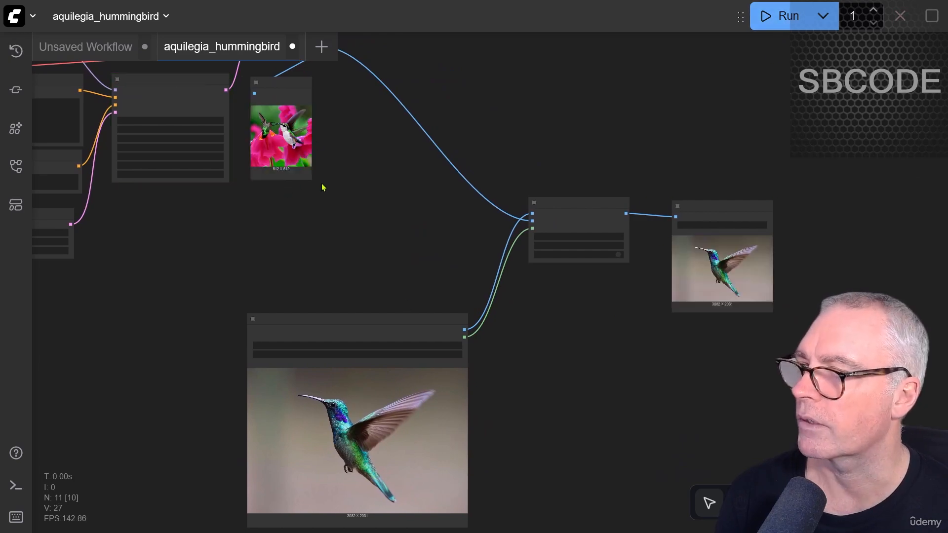
{"action": "left_click_drag", "start_coordinate": [309, 179], "coordinate": [467, 298]}
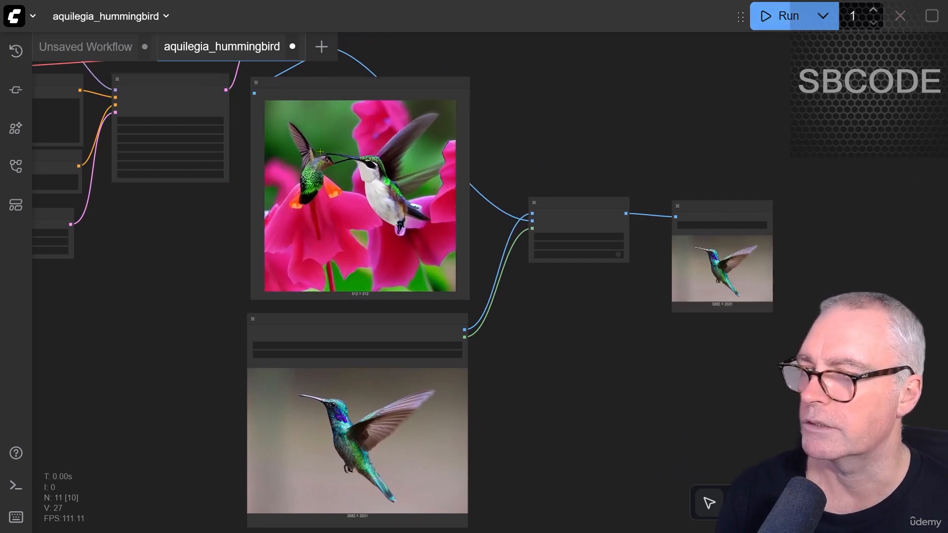
Open the hummingbird photo of the Load Image node in the MaskEditor
{"action": "scroll", "coordinate": [528, 271], "scroll_direction": "up", "scroll_amount": 5}
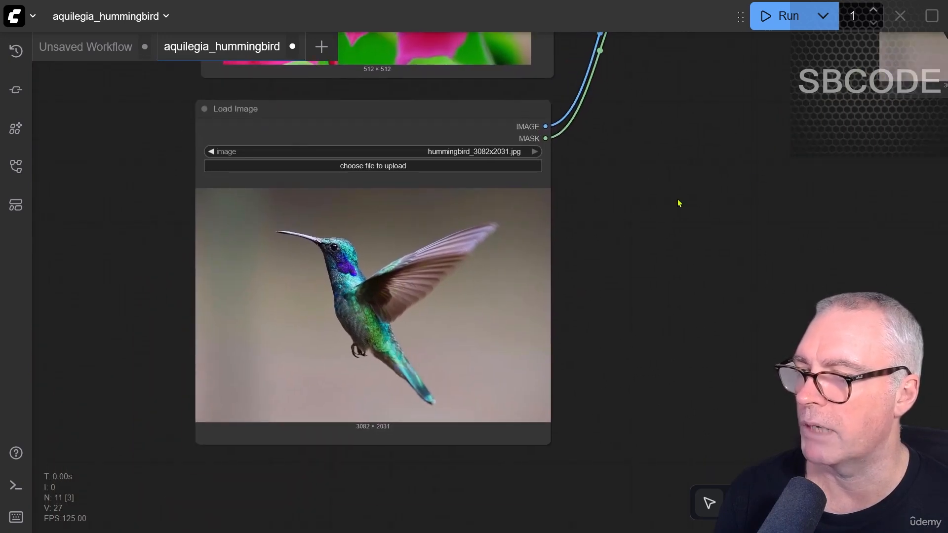
{"action": "left_click_drag", "start_coordinate": [748, 183], "coordinate": [447, 407]}
{"action": "left_click_drag", "start_coordinate": [438, 308], "coordinate": [750, 135]}
{"action": "left_click_drag", "start_coordinate": [651, 277], "coordinate": [726, 230]}
{"action": "scroll", "coordinate": [498, 302], "scroll_direction": "up", "scroll_amount": 3}
{"action": "scroll", "coordinate": [498, 302], "scroll_direction": "up", "scroll_amount": 4}
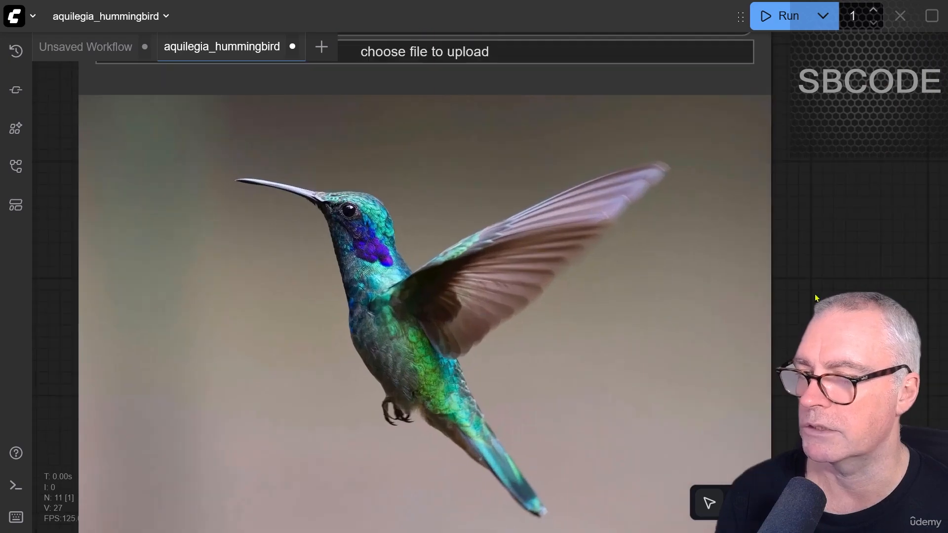
{"action": "left_click_drag", "start_coordinate": [844, 268], "coordinate": [870, 240]}
{"action": "scroll", "coordinate": [870, 240], "scroll_direction": "down", "scroll_amount": 1}
{"action": "right_click", "coordinate": [428, 176]}
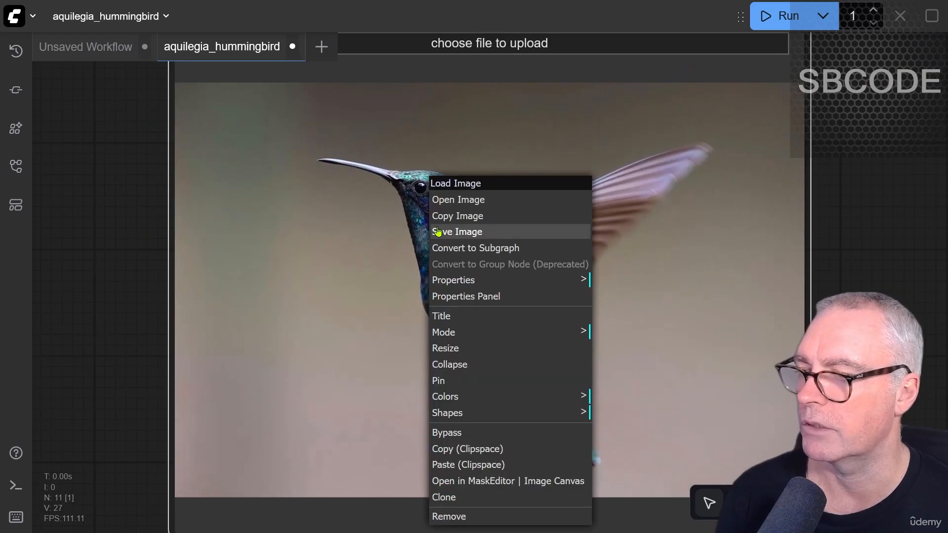
{"action": "left_click", "coordinate": [474, 480]}
{"action": "scroll", "coordinate": [533, 162], "scroll_direction": "down", "scroll_amount": 2}
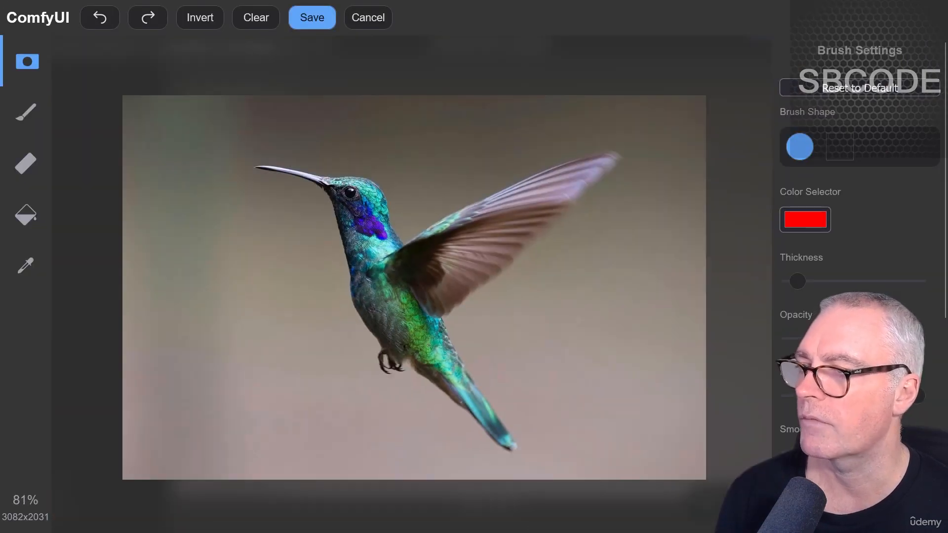
{"action": "scroll", "coordinate": [509, 400], "scroll_direction": "up", "scroll_amount": 1}
Mask the left and lower background areas of the hummingbird photo with the Color Select tool
{"action": "left_click", "coordinate": [26, 267]}
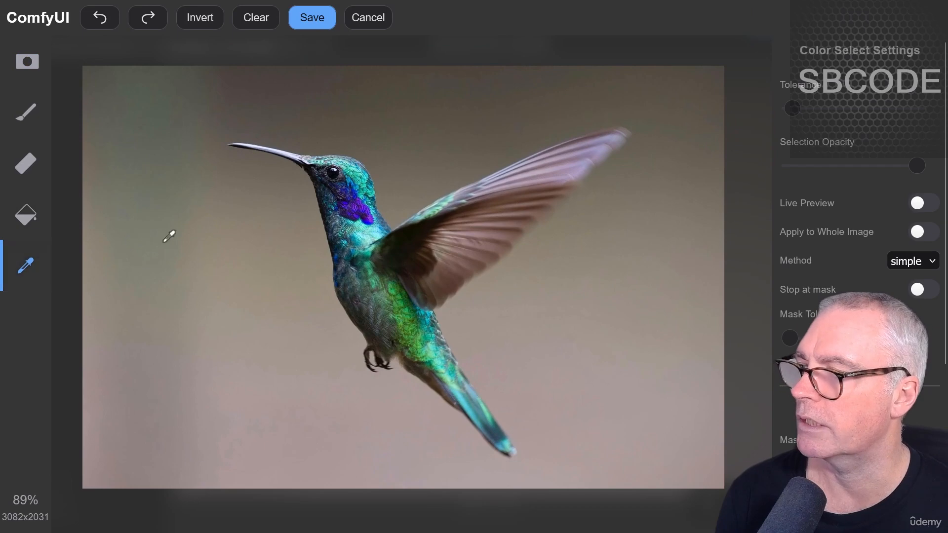
{"action": "left_click", "coordinate": [105, 90]}
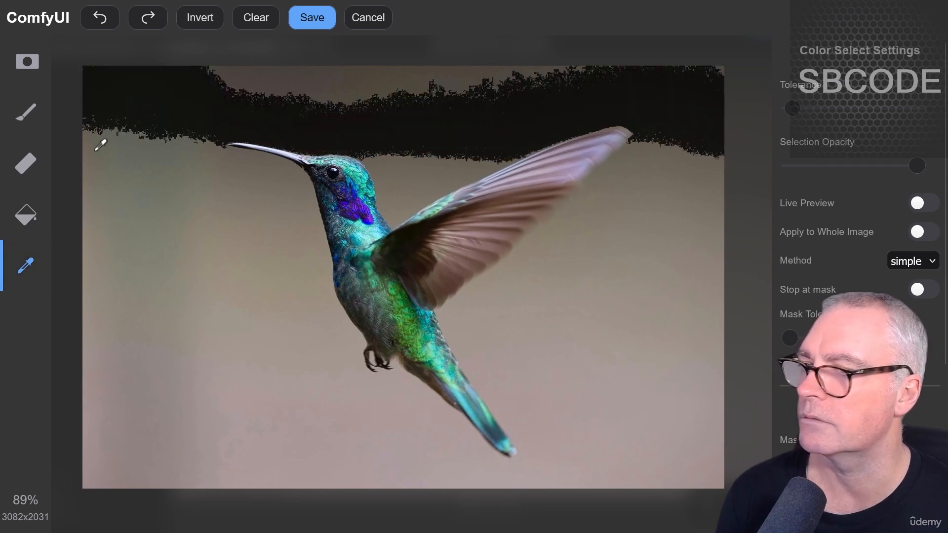
{"action": "left_click", "coordinate": [96, 183]}
{"action": "left_click", "coordinate": [93, 225]}
{"action": "left_click", "coordinate": [96, 262]}
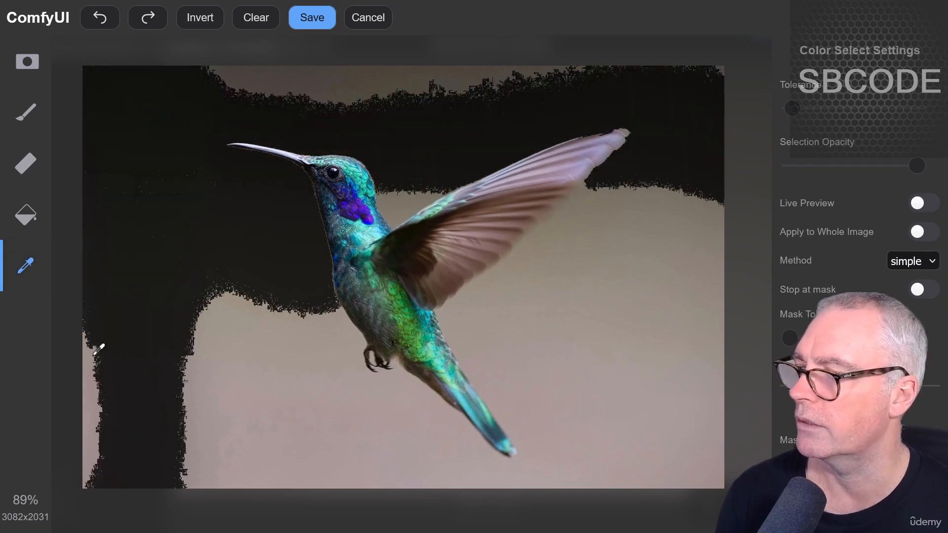
{"action": "left_click", "coordinate": [94, 376]}
{"action": "left_click", "coordinate": [244, 469]}
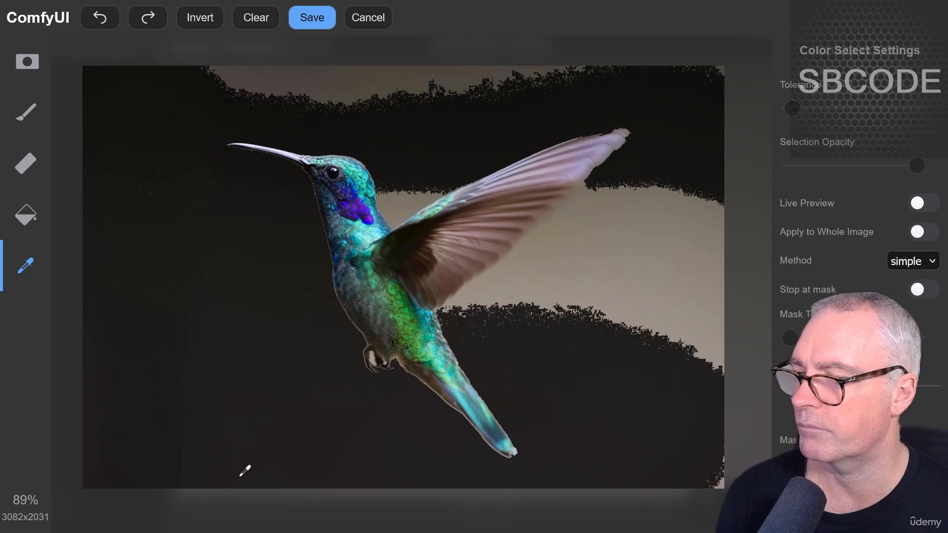
Extend the color-selected mask over the right edge, the upper edge and the gap between neck and wing, keeping the wing unmasked
{"action": "left_click", "coordinate": [724, 482]}
{"action": "left_click", "coordinate": [724, 279]}
{"action": "left_click", "coordinate": [722, 237]}
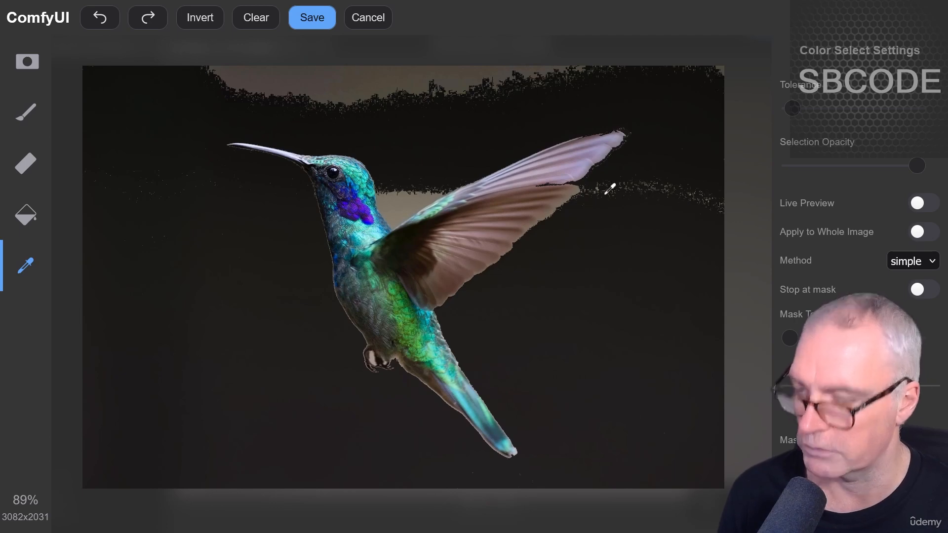
{"action": "left_click", "coordinate": [618, 181]}
{"action": "left_click", "coordinate": [723, 71]}
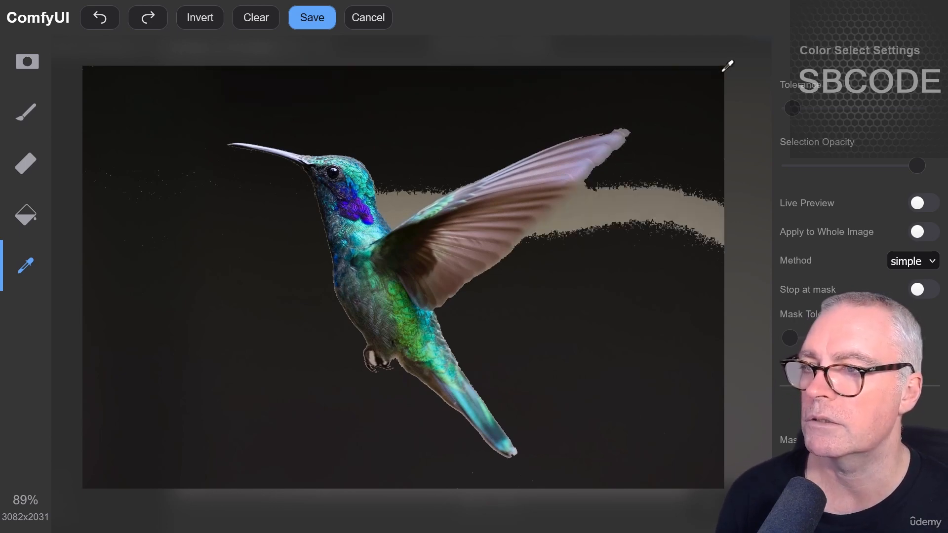
{"action": "left_click", "coordinate": [398, 197]}
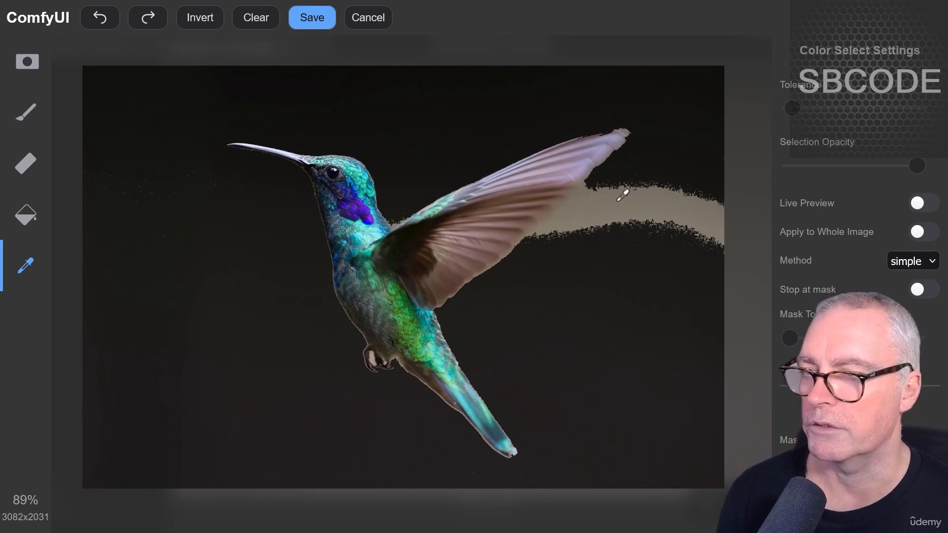
Paint the remaining background strip behind the wing into the mask with a thick mask pen, following the feather edge
{"action": "left_click", "coordinate": [31, 63]}
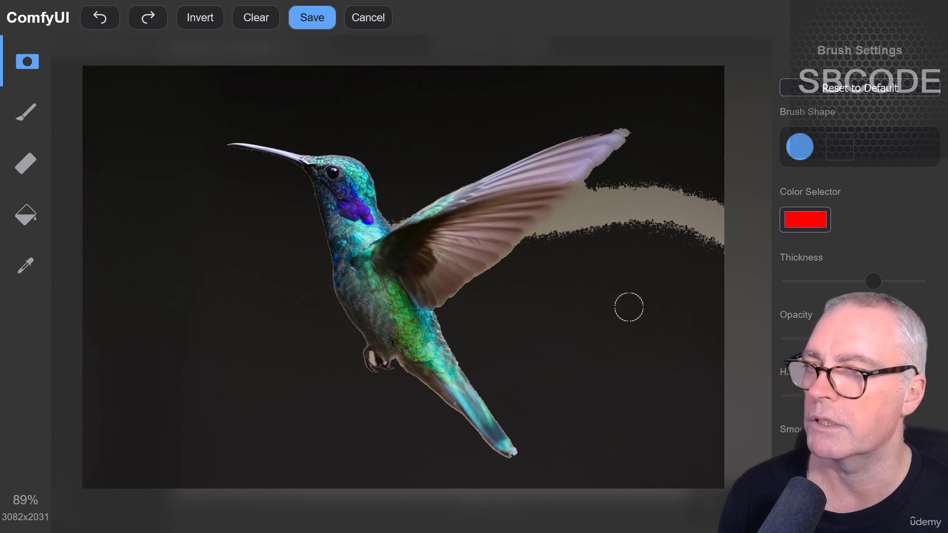
{"action": "scroll", "coordinate": [683, 210], "scroll_direction": "up", "scroll_amount": 10}
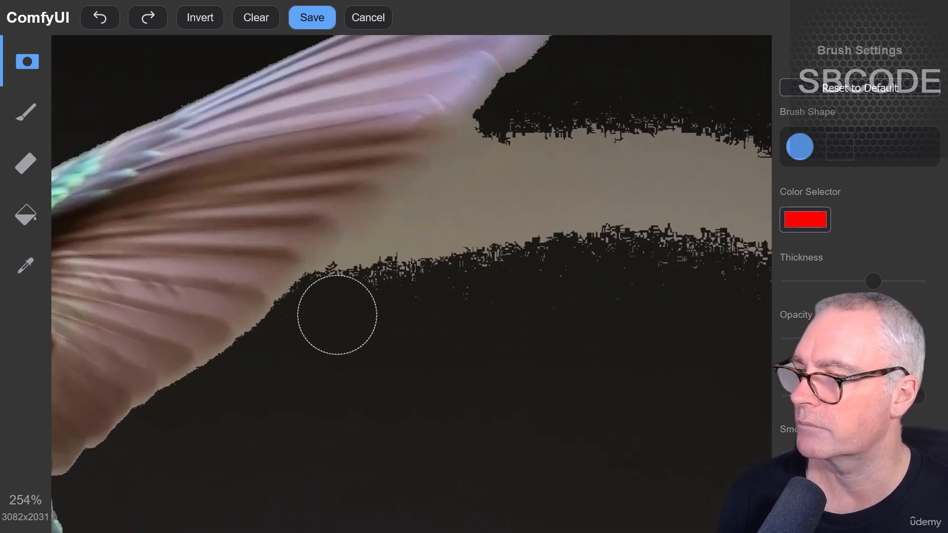
{"action": "mouse_move", "coordinate": [337, 314]}
{"action": "left_mouse_down"}
{"action": "mouse_move", "coordinate": [497, 149]}
{"action": "mouse_move", "coordinate": [582, 124]}
{"action": "mouse_move", "coordinate": [673, 116]}
{"action": "mouse_move", "coordinate": [731, 129]}
{"action": "mouse_move", "coordinate": [420, 293]}
{"action": "mouse_move", "coordinate": [514, 297]}
{"action": "mouse_move", "coordinate": [655, 282]}
{"action": "mouse_move", "coordinate": [735, 217]}
{"action": "left_mouse_up"}
{"action": "scroll", "coordinate": [506, 281], "scroll_direction": "down", "scroll_amount": 2}
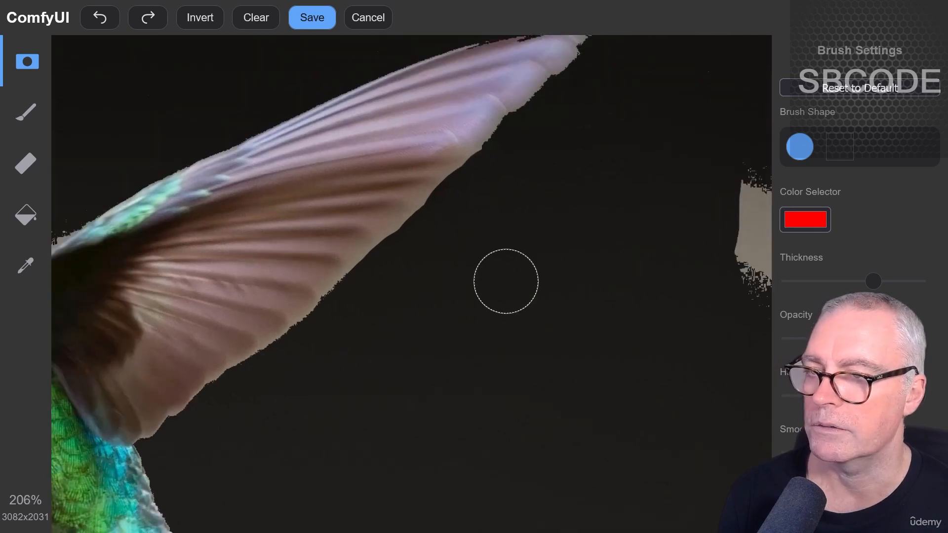
{"action": "scroll", "coordinate": [505, 281], "scroll_direction": "down", "scroll_amount": 6}
{"action": "scroll", "coordinate": [315, 351], "scroll_direction": "down", "scroll_amount": 4}
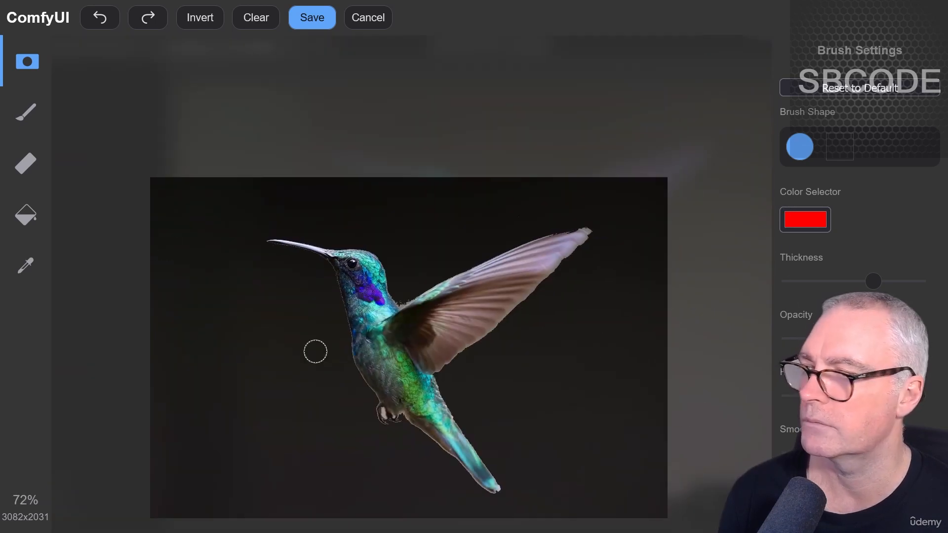
Paint the small background gaps between the bird's claws into the mask with a thin brush
{"action": "scroll", "coordinate": [435, 471], "scroll_direction": "up", "scroll_amount": 1}
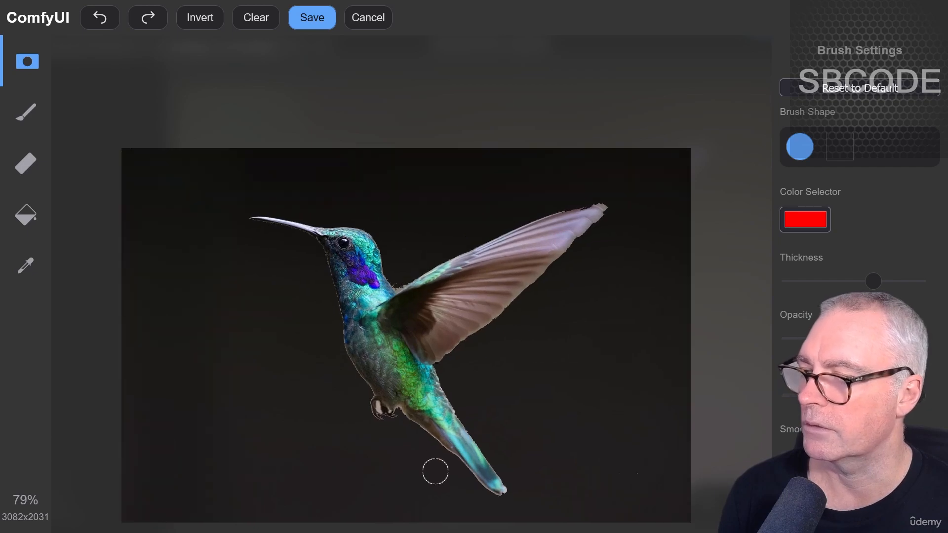
{"action": "scroll", "coordinate": [377, 421], "scroll_direction": "up", "scroll_amount": 7}
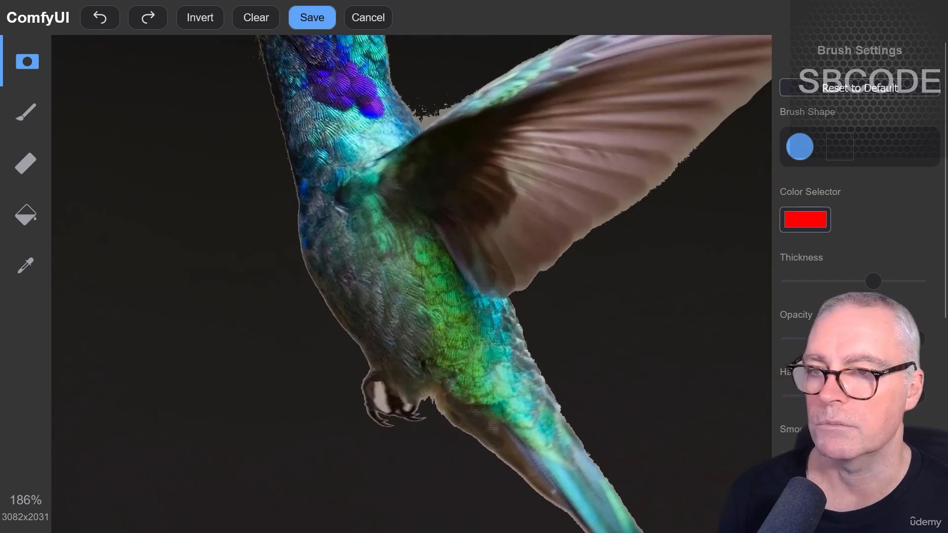
{"action": "scroll", "coordinate": [351, 318], "scroll_direction": "up", "scroll_amount": 9}
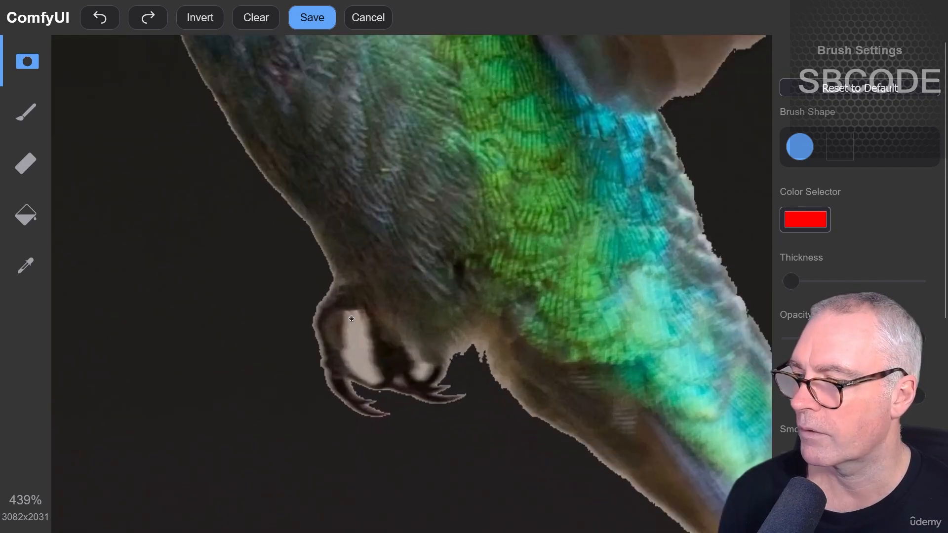
{"action": "left_click_drag", "start_coordinate": [799, 280], "coordinate": [811, 281]}
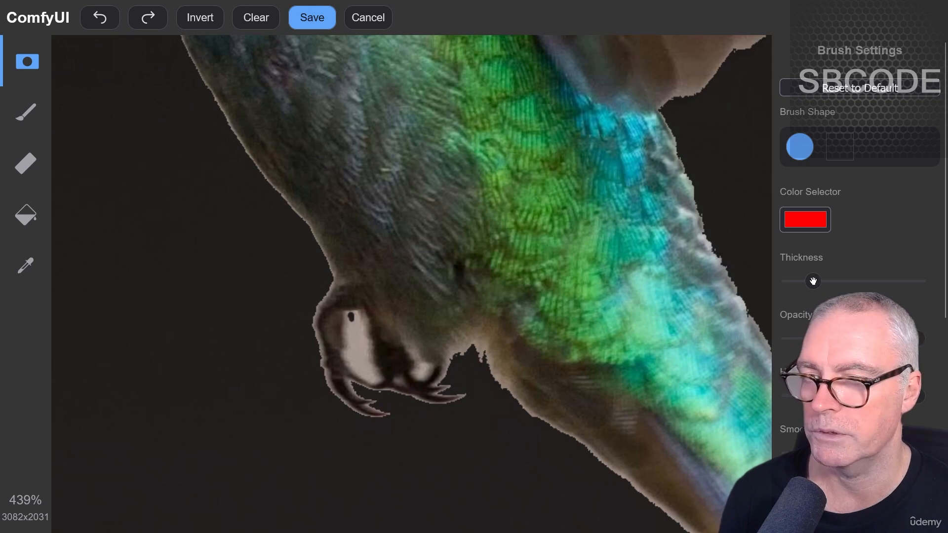
{"action": "mouse_move", "coordinate": [353, 316]}
{"action": "left_mouse_down"}
{"action": "mouse_move", "coordinate": [372, 375]}
{"action": "mouse_move", "coordinate": [348, 330]}
{"action": "left_mouse_up"}
{"action": "left_click", "coordinate": [421, 371]}
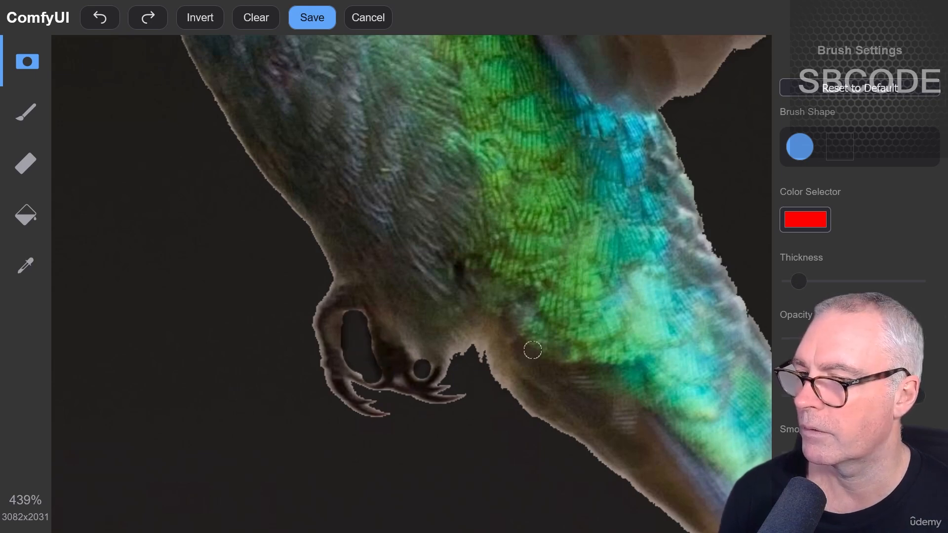
Reduce the brush thickness and mask the leftover background specks between the bird's neck and wing
{"action": "left_click_drag", "start_coordinate": [798, 280], "coordinate": [794, 281]}
{"action": "scroll", "coordinate": [201, 318], "scroll_direction": "down", "scroll_amount": 5}
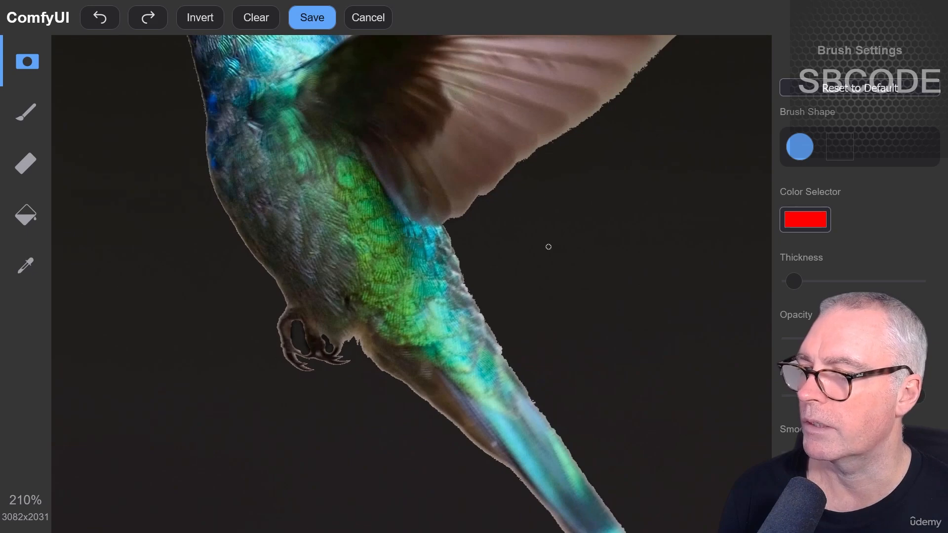
{"action": "scroll", "coordinate": [389, 82], "scroll_direction": "down", "scroll_amount": 2}
{"action": "scroll", "coordinate": [394, 99], "scroll_direction": "up", "scroll_amount": 6}
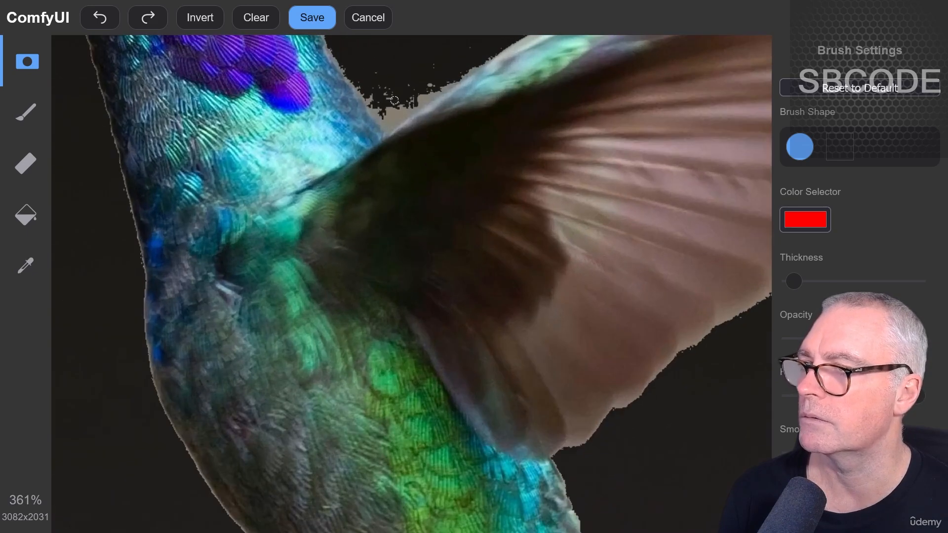
{"action": "scroll", "coordinate": [394, 100], "scroll_direction": "up", "scroll_amount": 4}
{"action": "mouse_move", "coordinate": [310, 53]}
{"action": "left_mouse_down"}
{"action": "mouse_move", "coordinate": [376, 135]}
{"action": "mouse_move", "coordinate": [482, 69]}
{"action": "mouse_move", "coordinate": [359, 95]}
{"action": "mouse_move", "coordinate": [354, 79]}
{"action": "left_mouse_up"}
{"action": "scroll", "coordinate": [352, 79], "scroll_direction": "down", "scroll_amount": 1}
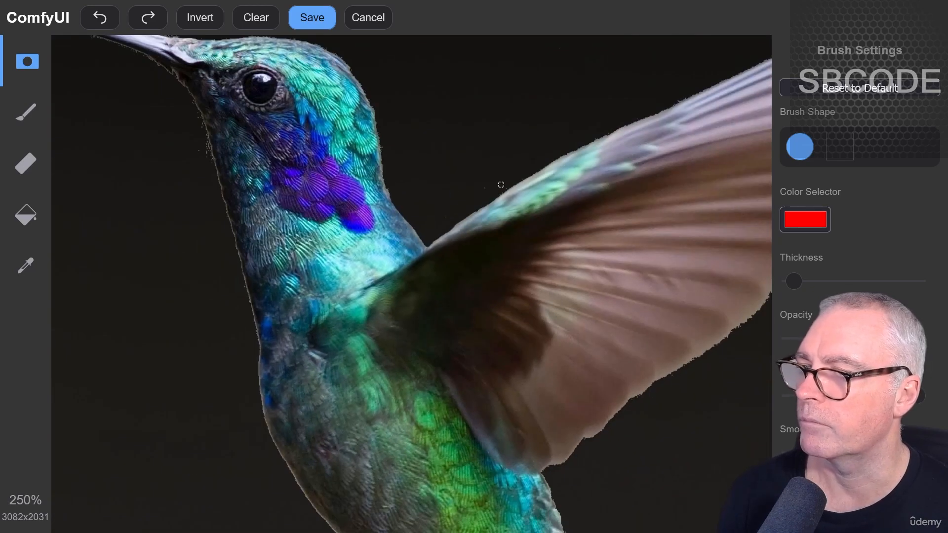
Save the painted mask to the Load Image node, rerun the workflow and examine the composite in the Save Image node
{"action": "scroll", "coordinate": [478, 191], "scroll_direction": "down", "scroll_amount": 5}
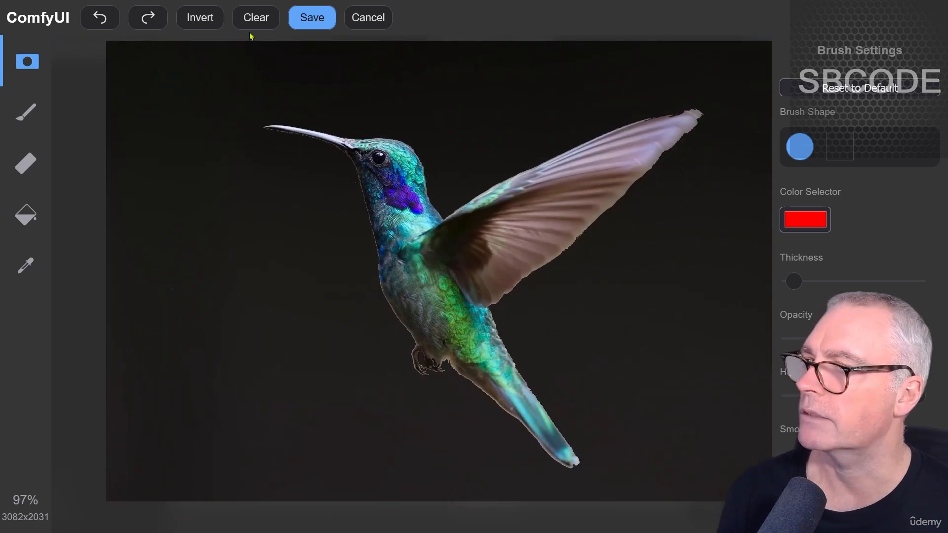
{"action": "scroll", "coordinate": [400, 249], "scroll_direction": "down", "scroll_amount": 14}
{"action": "left_click_drag", "start_coordinate": [573, 204], "coordinate": [479, 310]}
{"action": "scroll", "coordinate": [513, 244], "scroll_direction": "up", "scroll_amount": 6}
{"action": "left_click", "coordinate": [785, 15]}
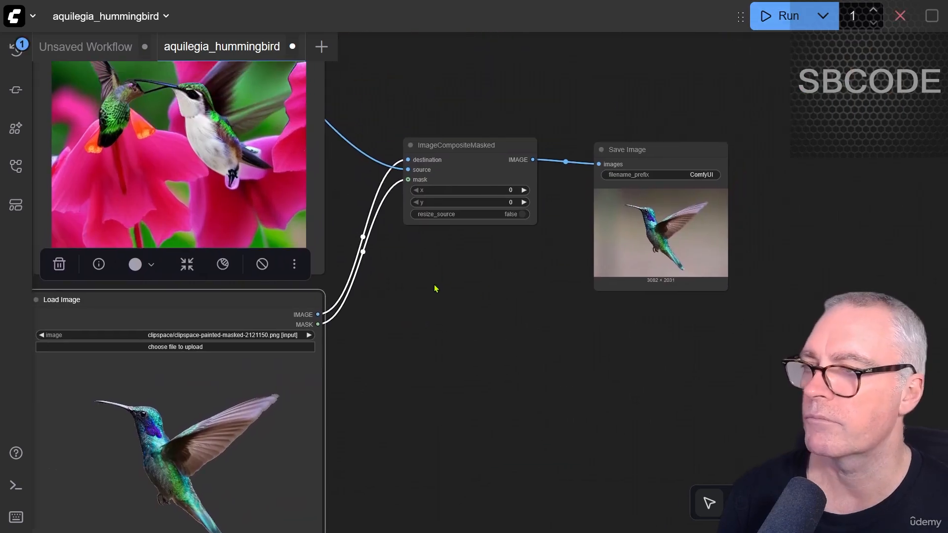
{"action": "scroll", "coordinate": [619, 207], "scroll_direction": "up", "scroll_amount": 17}
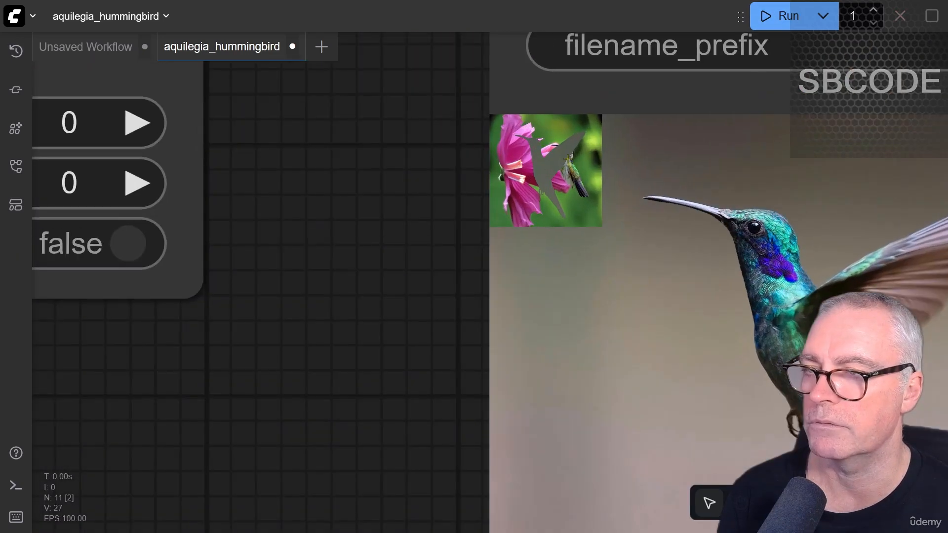
Compare the size of the generated flower in the composite with the preview image and the loaded hummingbird photo
{"action": "scroll", "coordinate": [585, 244], "scroll_direction": "down", "scroll_amount": 5}
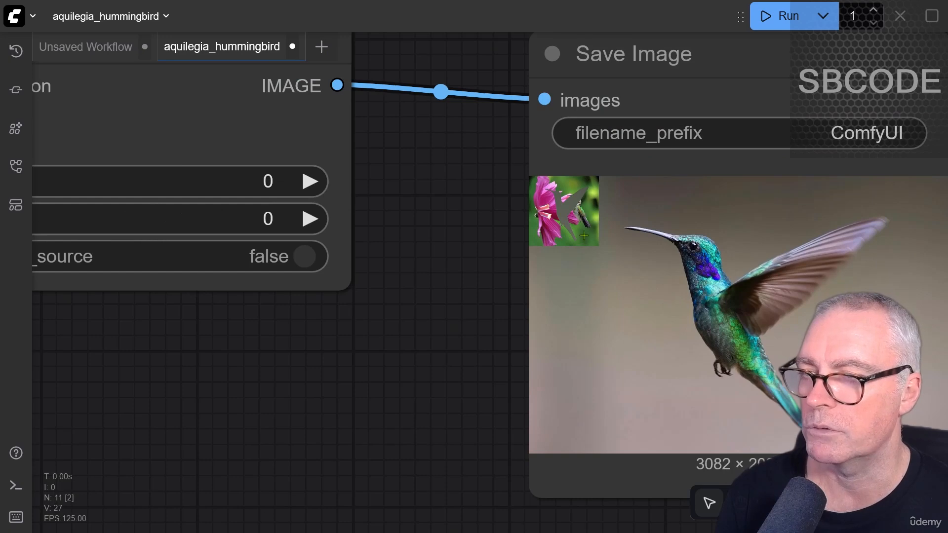
{"action": "scroll", "coordinate": [370, 389], "scroll_direction": "down", "scroll_amount": 5}
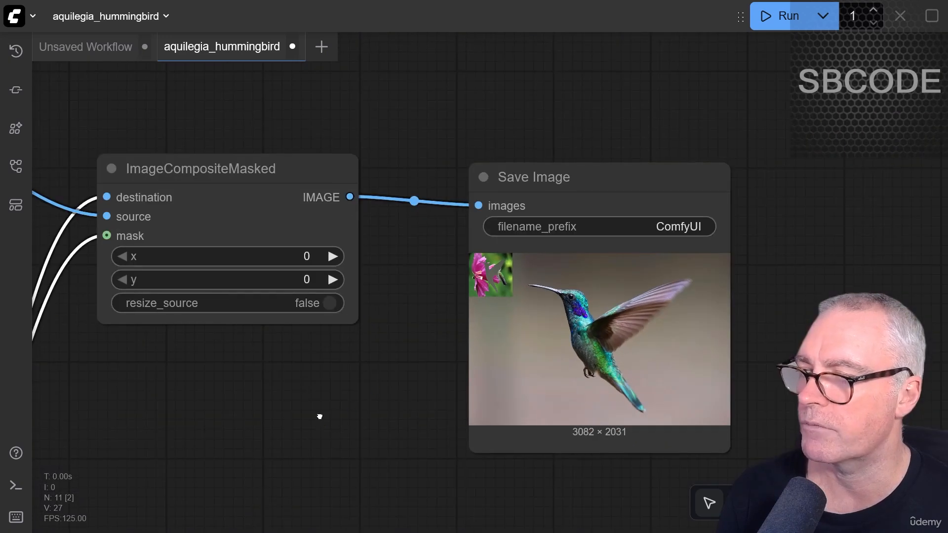
{"action": "left_click_drag", "start_coordinate": [257, 402], "coordinate": [538, 404]}
{"action": "scroll", "coordinate": [537, 404], "scroll_direction": "down", "scroll_amount": 5}
{"action": "left_click_drag", "start_coordinate": [346, 288], "coordinate": [571, 330]}
{"action": "left_click", "coordinate": [363, 116]}
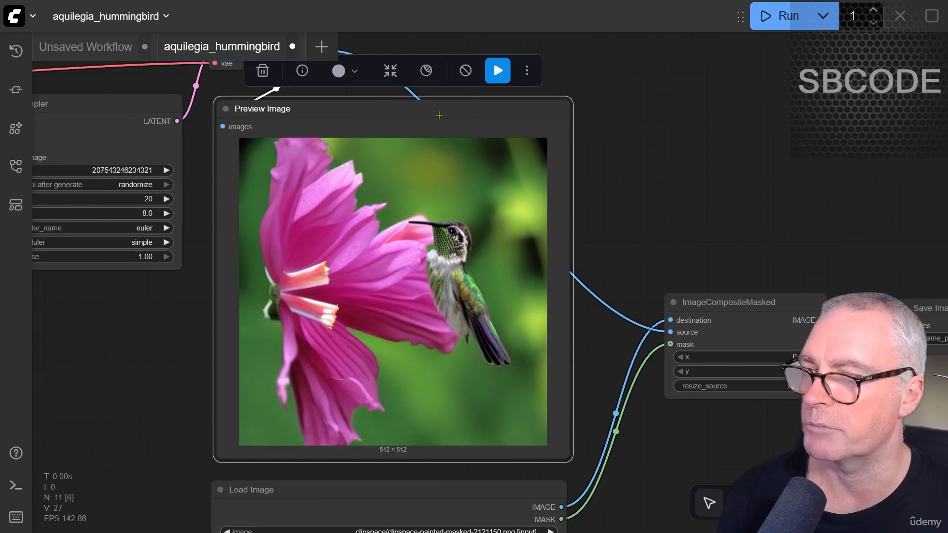
{"action": "scroll", "coordinate": [522, 319], "scroll_direction": "down", "scroll_amount": 3}
{"action": "left_click_drag", "start_coordinate": [645, 403], "coordinate": [535, 105]}
{"action": "scroll", "coordinate": [320, 281], "scroll_direction": "up", "scroll_amount": 1}
{"action": "scroll", "coordinate": [320, 281], "scroll_direction": "up", "scroll_amount": 5}
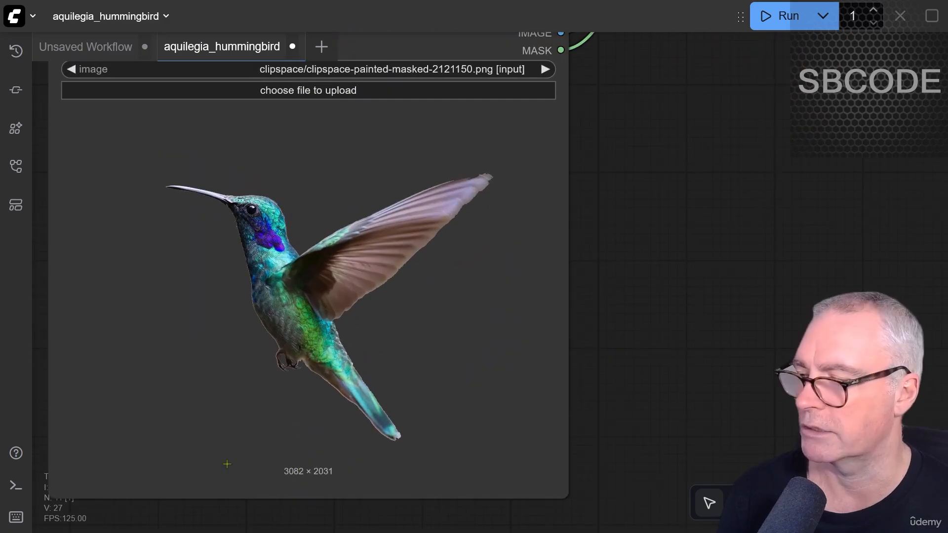
{"action": "left_click_drag", "start_coordinate": [680, 184], "coordinate": [702, 367]}
{"action": "left_click_drag", "start_coordinate": [705, 200], "coordinate": [711, 371]}
Add an Upscale Image node in the empty space above the ImageCompositeMasked node
{"action": "scroll", "coordinate": [711, 372], "scroll_direction": "down", "scroll_amount": 5}
{"action": "left_click_drag", "start_coordinate": [747, 163], "coordinate": [523, 337]}
{"action": "left_click_drag", "start_coordinate": [511, 238], "coordinate": [542, 198]}
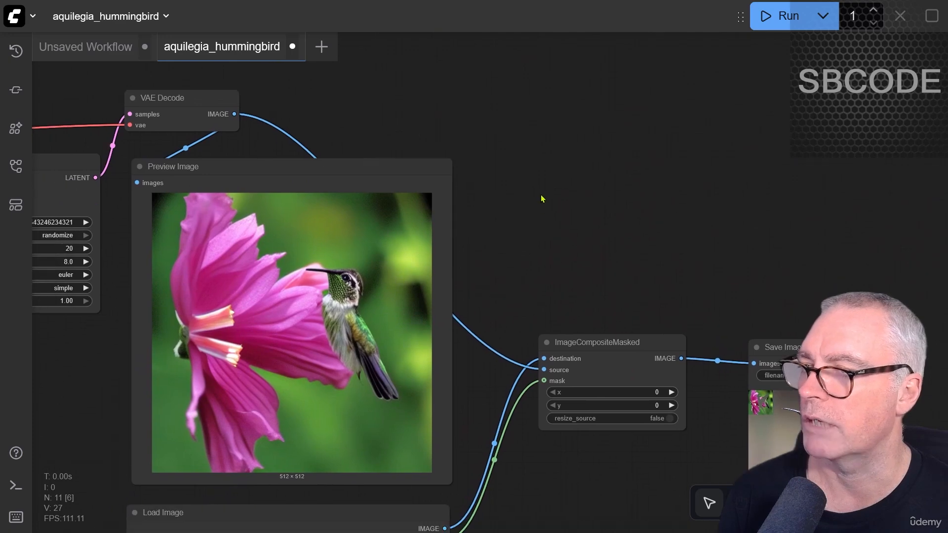
{"action": "double_click", "coordinate": [458, 121]}
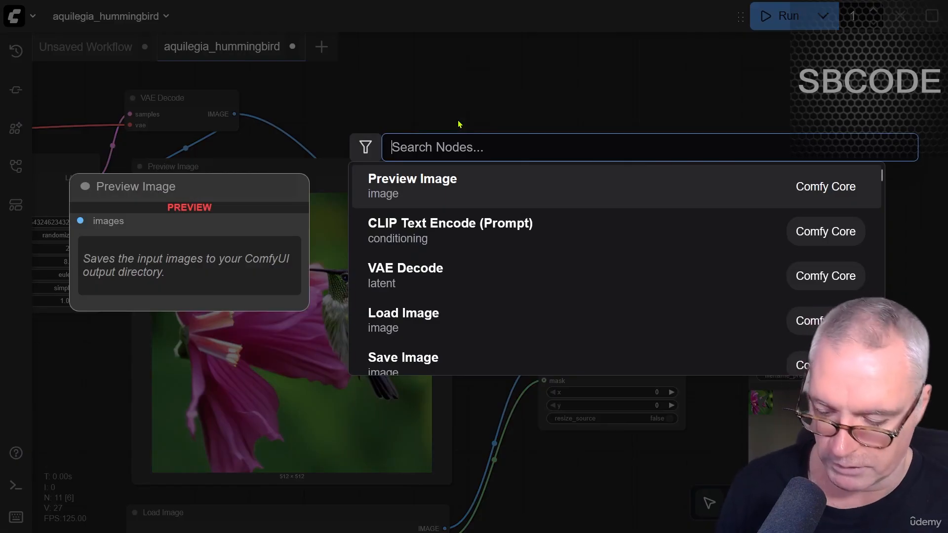
{"action": "type", "text": "upsc"}
{"action": "left_click", "coordinate": [459, 231]}
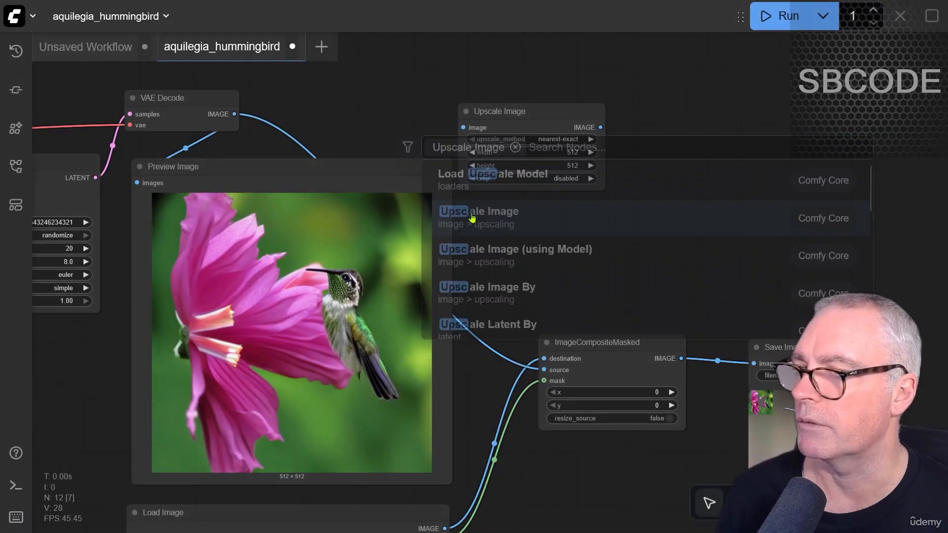
Wire the VAE Decode image through the Upscale Image node into the source input of ImageCompositeMasked
{"action": "left_click_drag", "start_coordinate": [239, 112], "coordinate": [473, 97]}
{"action": "left_click_drag", "start_coordinate": [611, 97], "coordinate": [543, 370]}
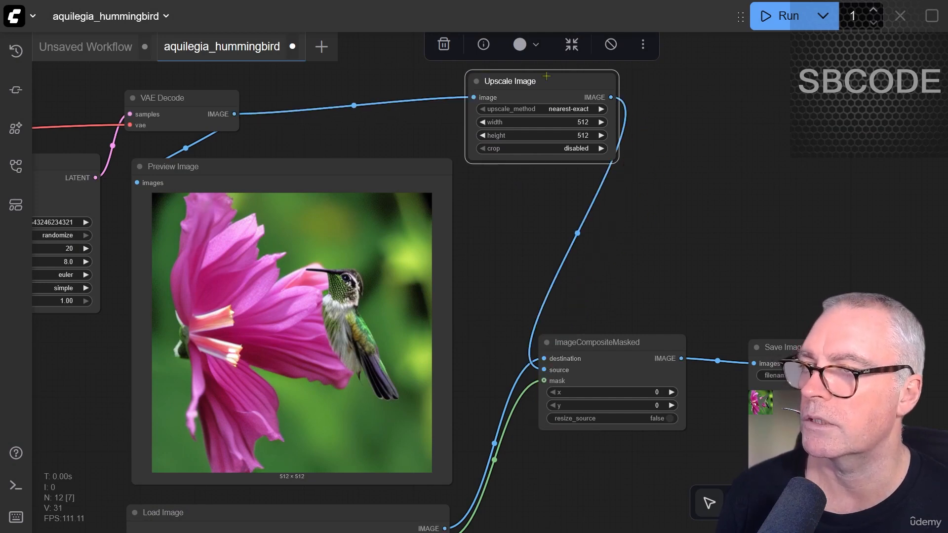
{"action": "left_click_drag", "start_coordinate": [546, 81], "coordinate": [557, 92]}
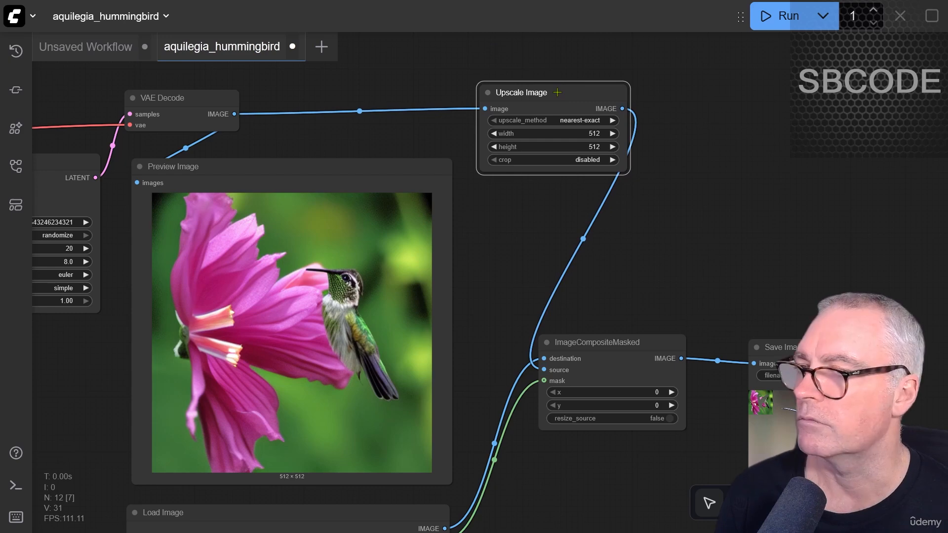
Set the Upscale Image node's width to 3082 and height to 2031
{"action": "scroll", "coordinate": [644, 132], "scroll_direction": "up", "scroll_amount": 5}
{"action": "left_click", "coordinate": [566, 138]}
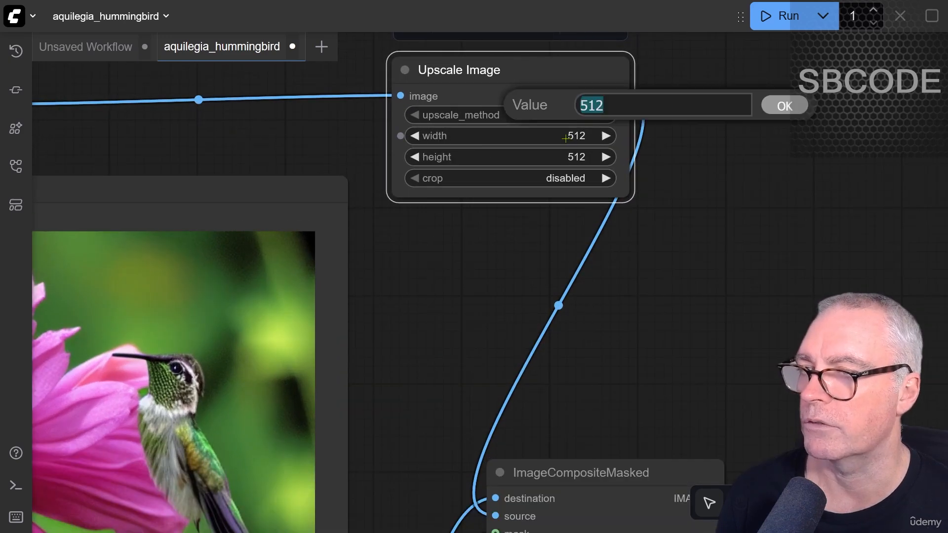
{"action": "type", "text": "3082"}
{"action": "key", "text": "Return"}
{"action": "scroll", "coordinate": [84, 377], "scroll_direction": "down", "scroll_amount": 3}
{"action": "left_click", "coordinate": [459, 210]}
{"action": "type", "text": "2031"}
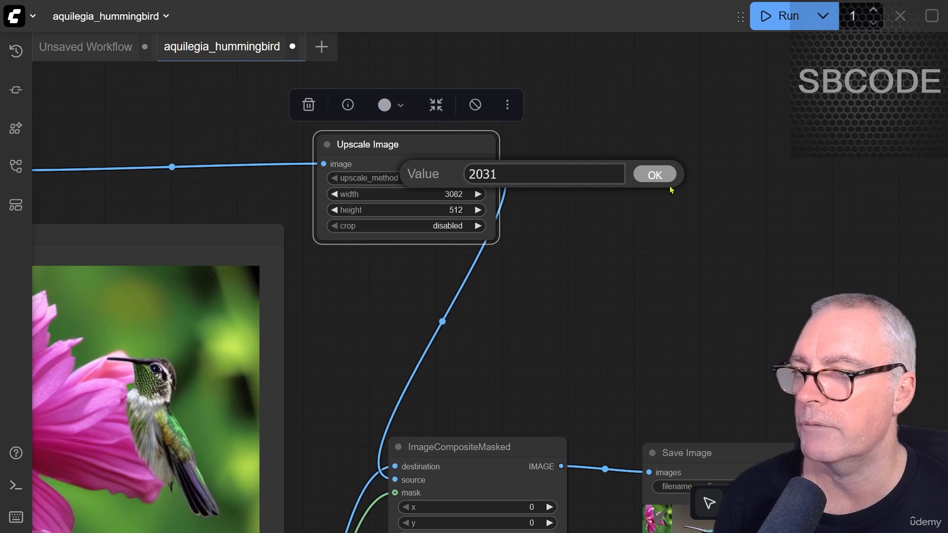
{"action": "left_click", "coordinate": [660, 175]}
Enlarge the Save Image node, run the workflow and inspect the composite's upscaled background detail
{"action": "left_click_drag", "start_coordinate": [529, 366], "coordinate": [450, 126]}
{"action": "left_click_drag", "start_coordinate": [560, 182], "coordinate": [545, 101]}
{"action": "left_click_drag", "start_coordinate": [615, 279], "coordinate": [881, 486]}
{"action": "scroll", "coordinate": [355, 368], "scroll_direction": "down", "scroll_amount": 3}
{"action": "left_click_drag", "start_coordinate": [355, 368], "coordinate": [279, 339]}
{"action": "scroll", "coordinate": [535, 220], "scroll_direction": "up", "scroll_amount": 10}
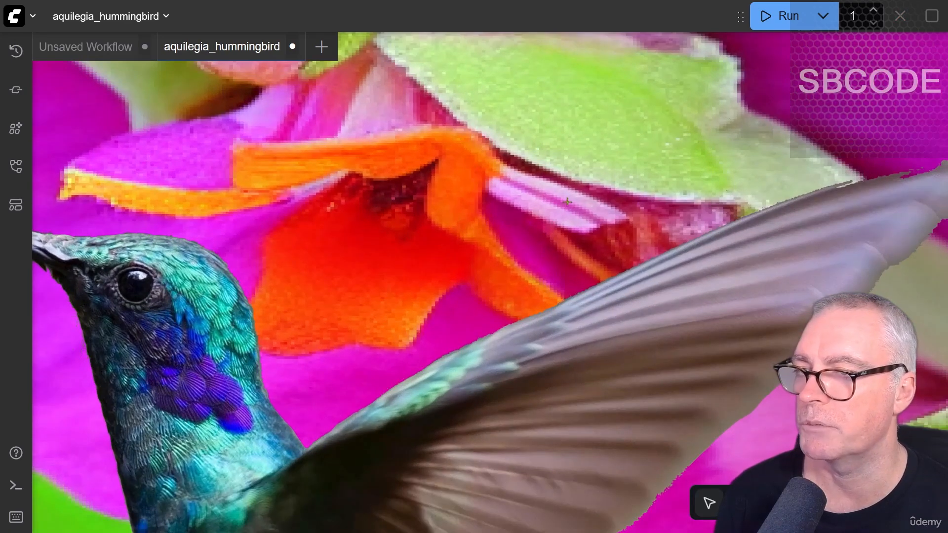
{"action": "scroll", "coordinate": [366, 349], "scroll_direction": "down", "scroll_amount": 3}
{"action": "scroll", "coordinate": [458, 250], "scroll_direction": "down", "scroll_amount": 10}
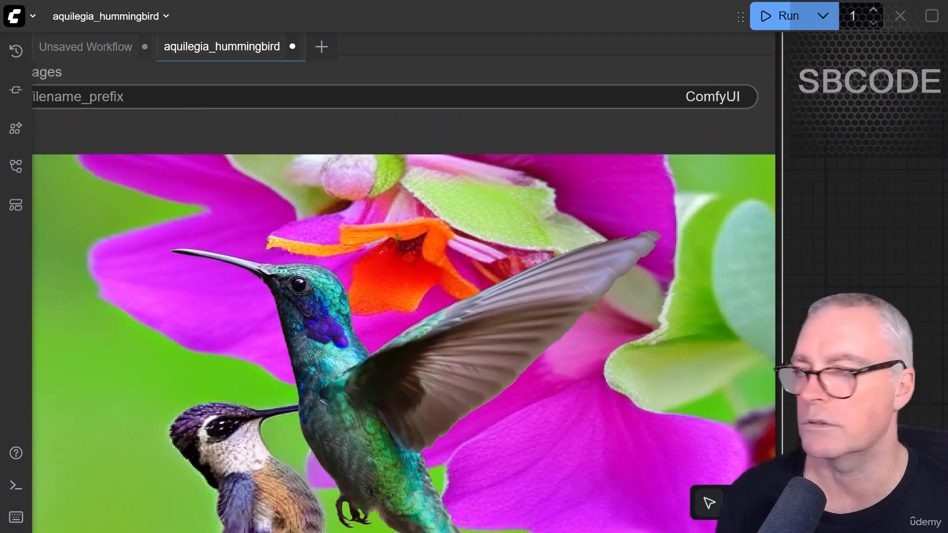
Set the Upscale Image node's upscale_method to lanczos
{"action": "left_click_drag", "start_coordinate": [153, 334], "coordinate": [399, 459]}
{"action": "scroll", "coordinate": [408, 309], "scroll_direction": "up", "scroll_amount": 6}
{"action": "left_click_drag", "start_coordinate": [245, 187], "coordinate": [463, 423]}
{"action": "left_click", "coordinate": [527, 241]}
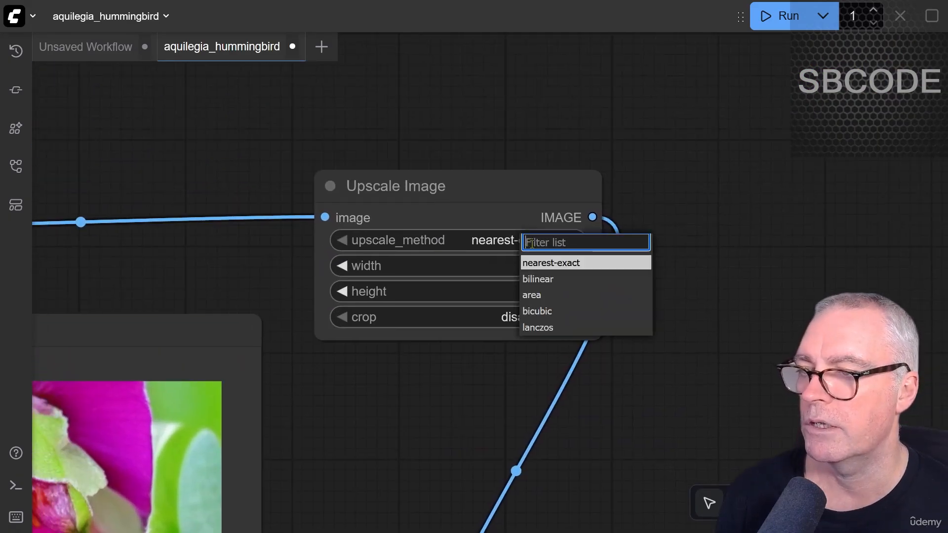
{"action": "key", "text": "Escape"}
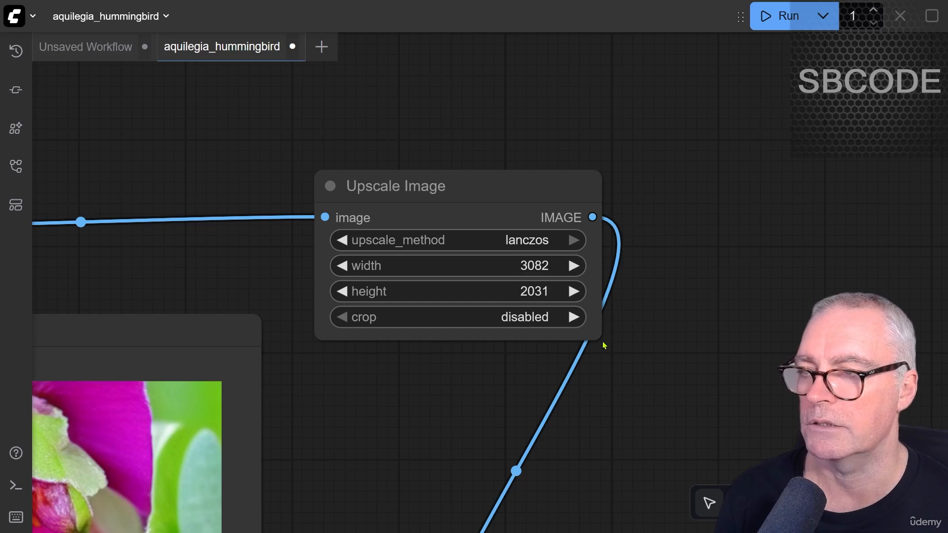
Rerun the workflow with the lanczos method and examine the new composite around the bird and flowers
{"action": "left_click_drag", "start_coordinate": [736, 415], "coordinate": [534, 287]}
{"action": "scroll", "coordinate": [573, 283], "scroll_direction": "down", "scroll_amount": 5}
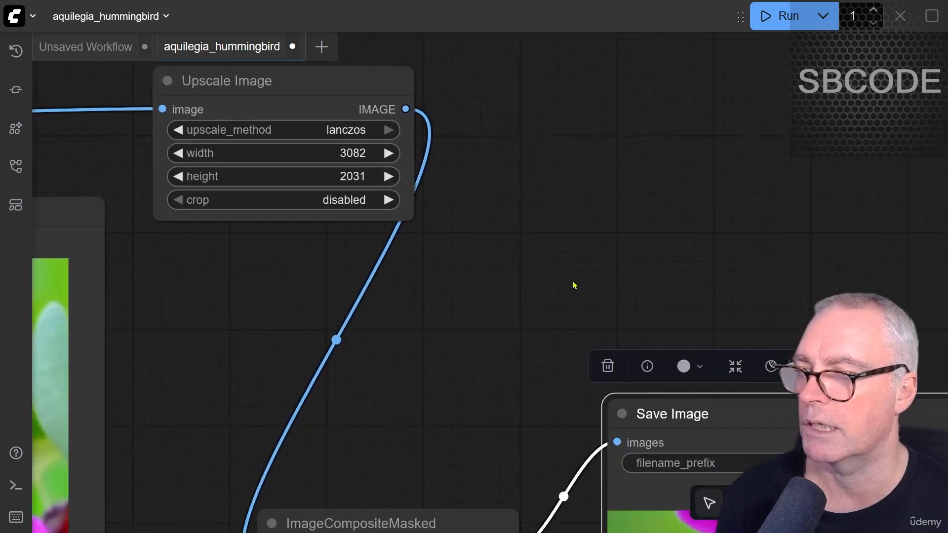
{"action": "left_click_drag", "start_coordinate": [617, 269], "coordinate": [383, 145]}
{"action": "left_click_drag", "start_coordinate": [709, 159], "coordinate": [613, 108]}
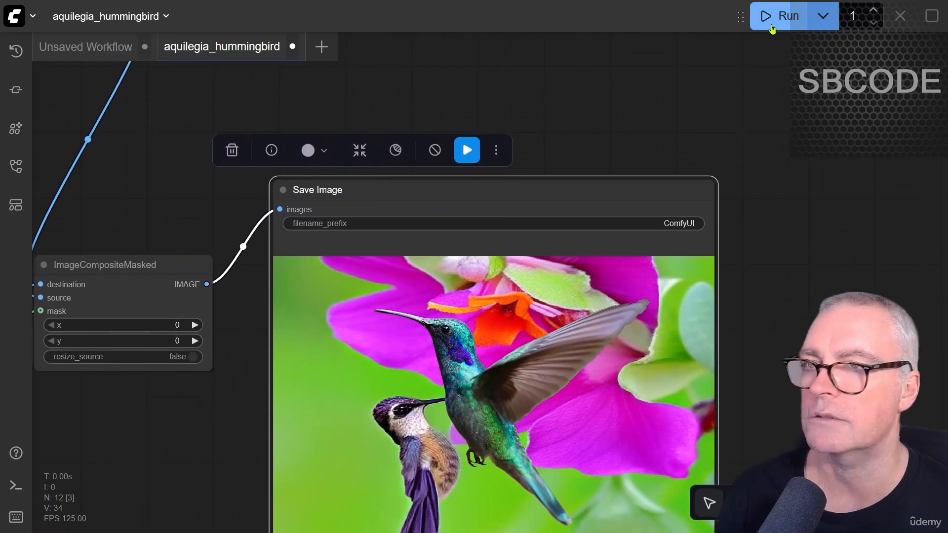
{"action": "left_click", "coordinate": [772, 27]}
{"action": "left_click_drag", "start_coordinate": [758, 315], "coordinate": [796, 208]}
{"action": "scroll", "coordinate": [481, 211], "scroll_direction": "up", "scroll_amount": 12}
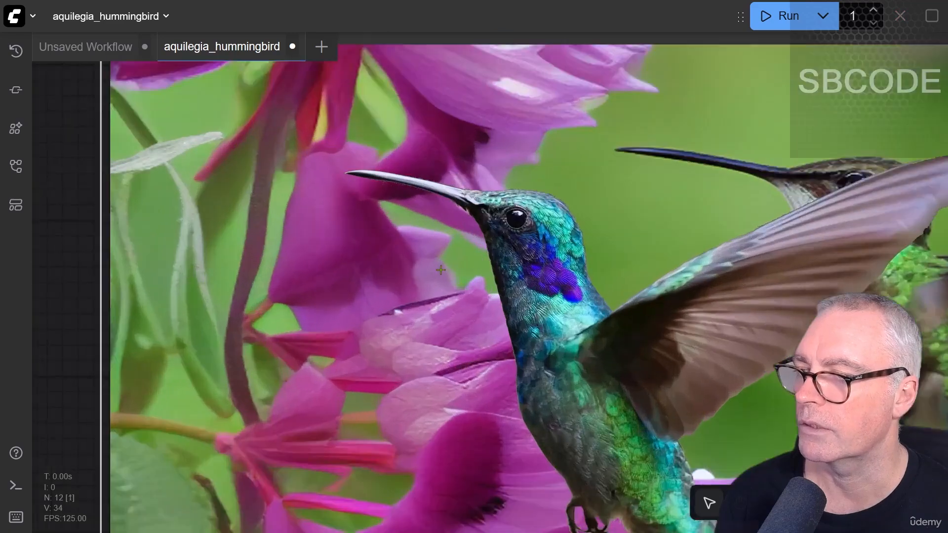
{"action": "scroll", "coordinate": [341, 288], "scroll_direction": "down", "scroll_amount": 7}
{"action": "scroll", "coordinate": [333, 301], "scroll_direction": "up", "scroll_amount": 6}
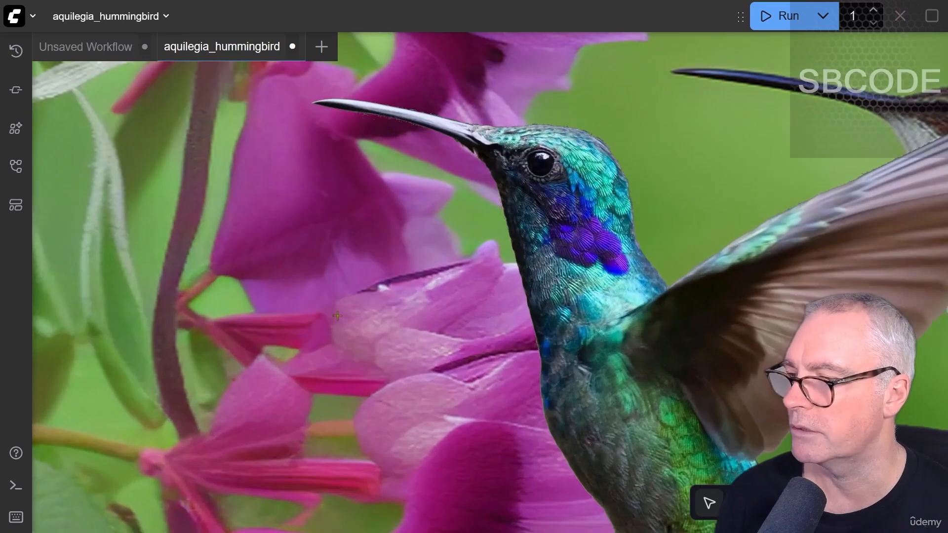
{"action": "scroll", "coordinate": [360, 286], "scroll_direction": "down", "scroll_amount": 10}
{"action": "scroll", "coordinate": [412, 273], "scroll_direction": "up", "scroll_amount": 2}
Shorten the positive prompt to "Aquilegia" by removing "and hummingbird"
{"action": "scroll", "coordinate": [412, 273], "scroll_direction": "down", "scroll_amount": 6}
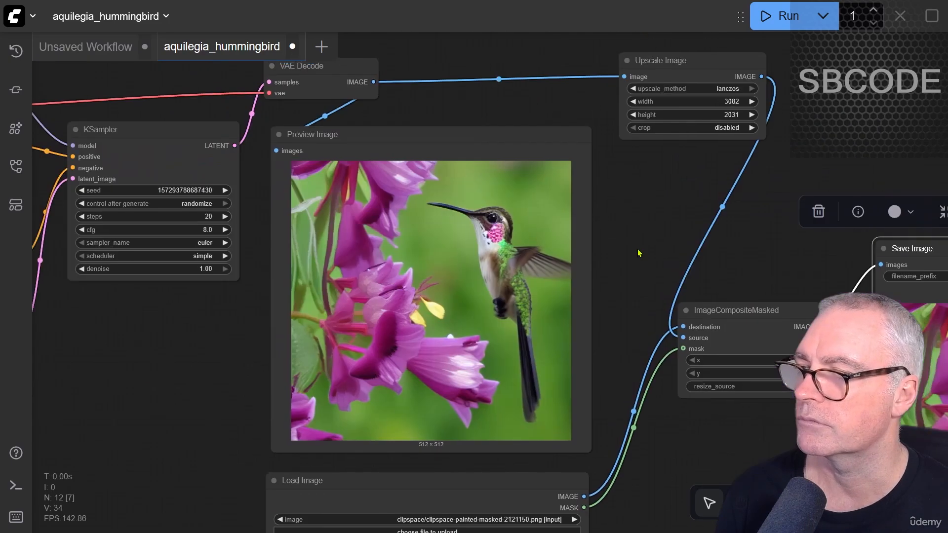
{"action": "scroll", "coordinate": [523, 262], "scroll_direction": "down", "scroll_amount": 2}
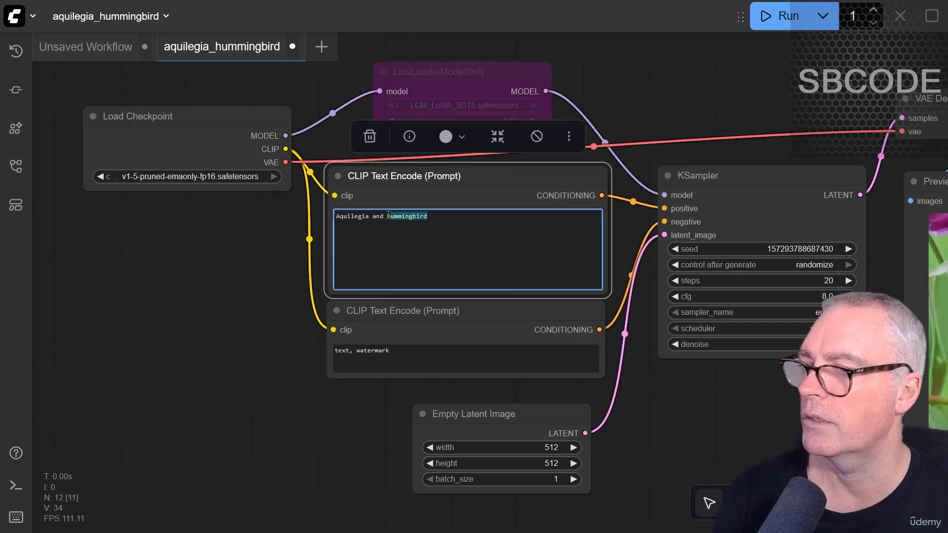
{"action": "type", "text": "a"}
{"action": "scroll", "coordinate": [366, 220], "scroll_direction": "up", "scroll_amount": 6}
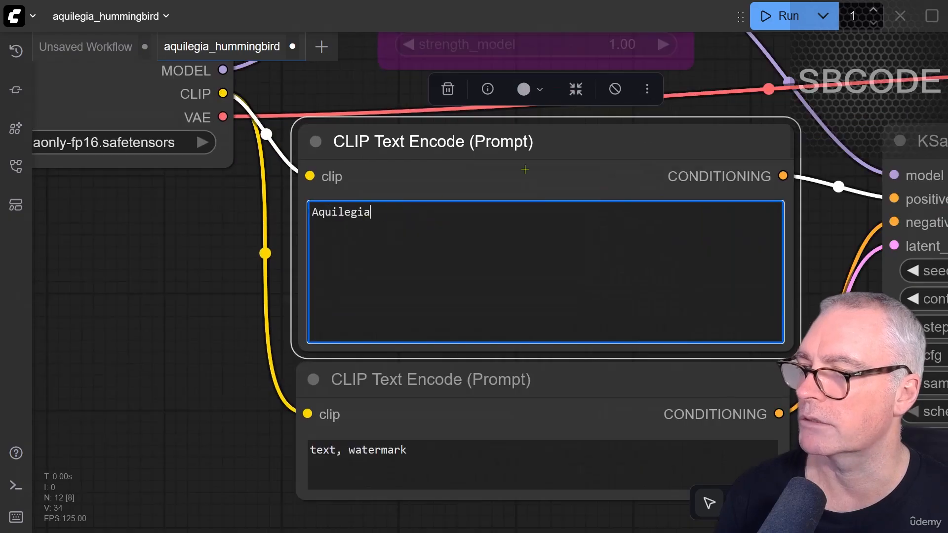
{"action": "scroll", "coordinate": [563, 157], "scroll_direction": "down", "scroll_amount": 5}
Run the workflow with the shortened prompt and examine the hummingbird composite in the Save Image node
{"action": "left_click", "coordinate": [784, 17]}
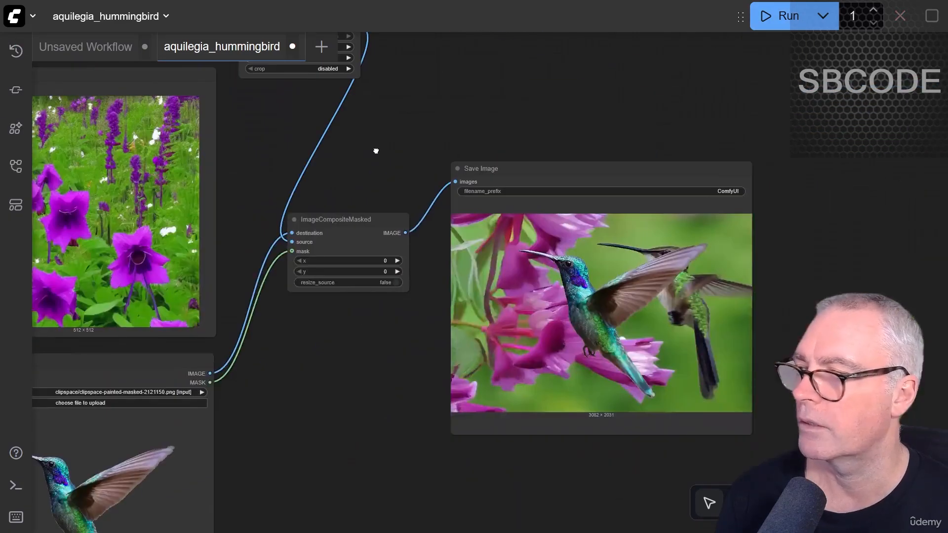
{"action": "scroll", "coordinate": [575, 294], "scroll_direction": "up", "scroll_amount": 3}
{"action": "scroll", "coordinate": [575, 294], "scroll_direction": "up", "scroll_amount": 4}
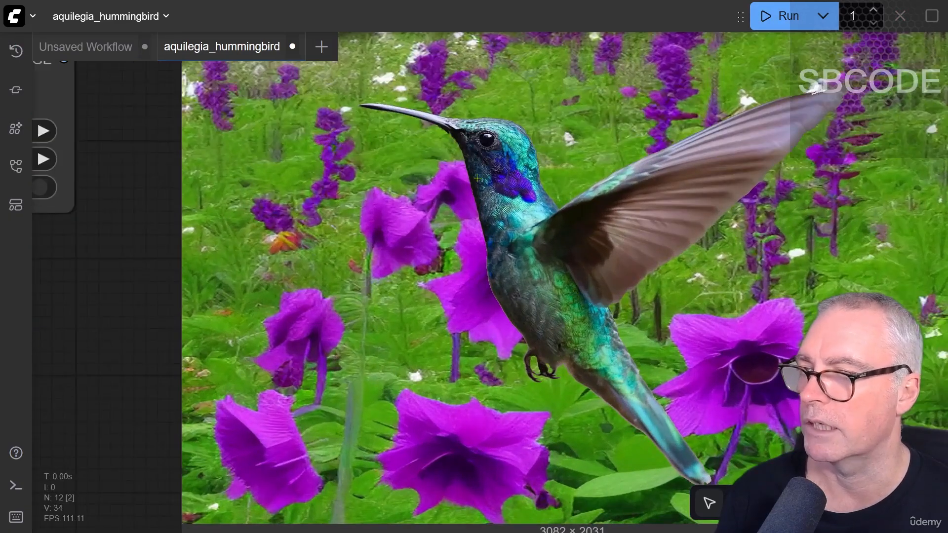
{"action": "scroll", "coordinate": [570, 311], "scroll_direction": "down", "scroll_amount": 4}
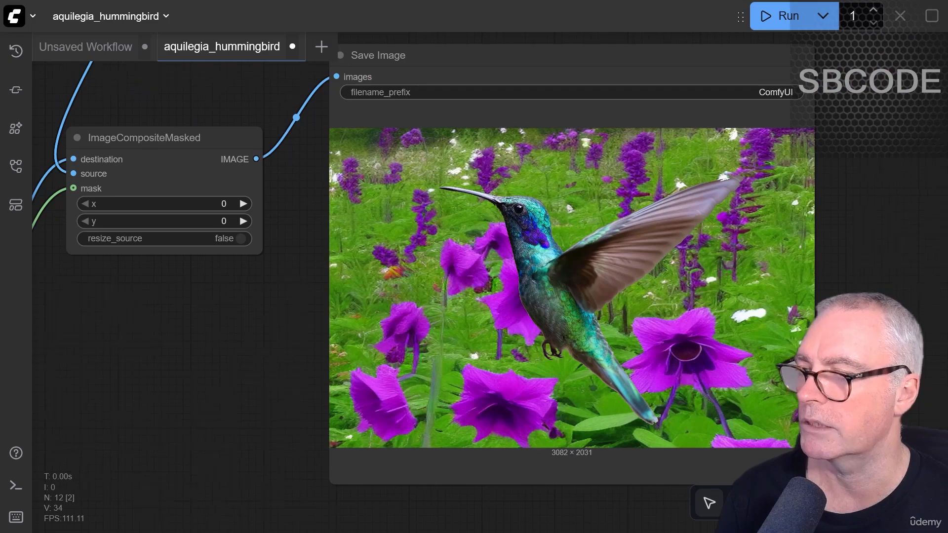
{"action": "scroll", "coordinate": [534, 284], "scroll_direction": "up", "scroll_amount": 2}
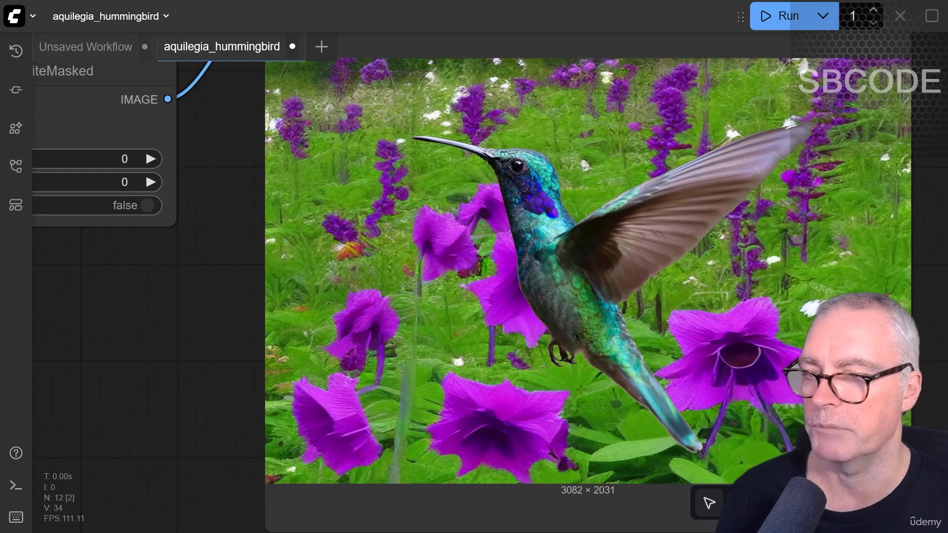
{"action": "scroll", "coordinate": [626, 286], "scroll_direction": "down", "scroll_amount": 3}
Set the Upscale Image node's crop option to center
{"action": "left_click_drag", "start_coordinate": [330, 284], "coordinate": [581, 440]}
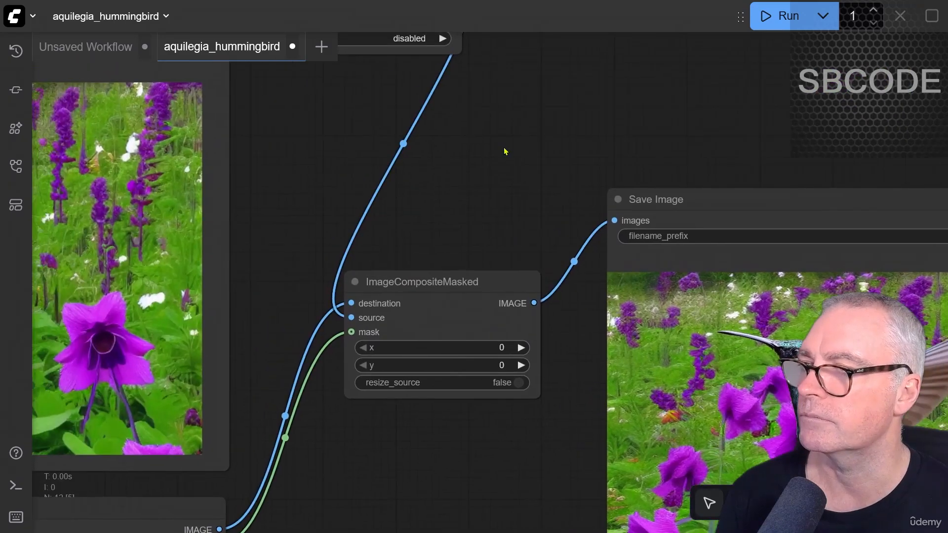
{"action": "left_click_drag", "start_coordinate": [505, 150], "coordinate": [622, 335]}
{"action": "left_click_drag", "start_coordinate": [477, 267], "coordinate": [495, 288]}
{"action": "scroll", "coordinate": [495, 286], "scroll_direction": "up", "scroll_amount": 4}
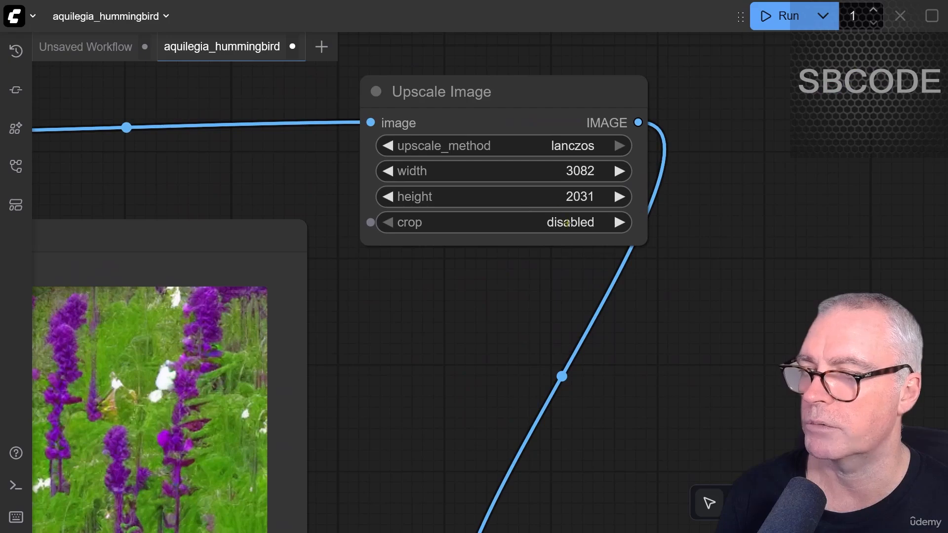
{"action": "left_click", "coordinate": [567, 222]}
{"action": "left_click", "coordinate": [577, 240]}
Rerun the workflow with the center crop and view the whole composite in the Save Image node
{"action": "left_click_drag", "start_coordinate": [742, 340], "coordinate": [449, 247]}
{"action": "scroll", "coordinate": [448, 248], "scroll_direction": "down", "scroll_amount": 4}
{"action": "left_click_drag", "start_coordinate": [745, 228], "coordinate": [508, 98]}
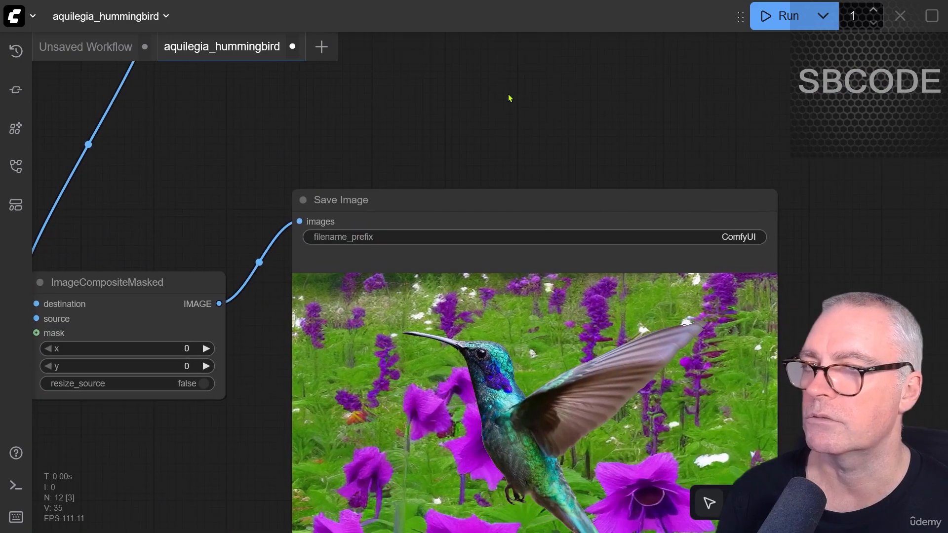
{"action": "left_click", "coordinate": [787, 19]}
{"action": "left_click_drag", "start_coordinate": [836, 303], "coordinate": [792, 160]}
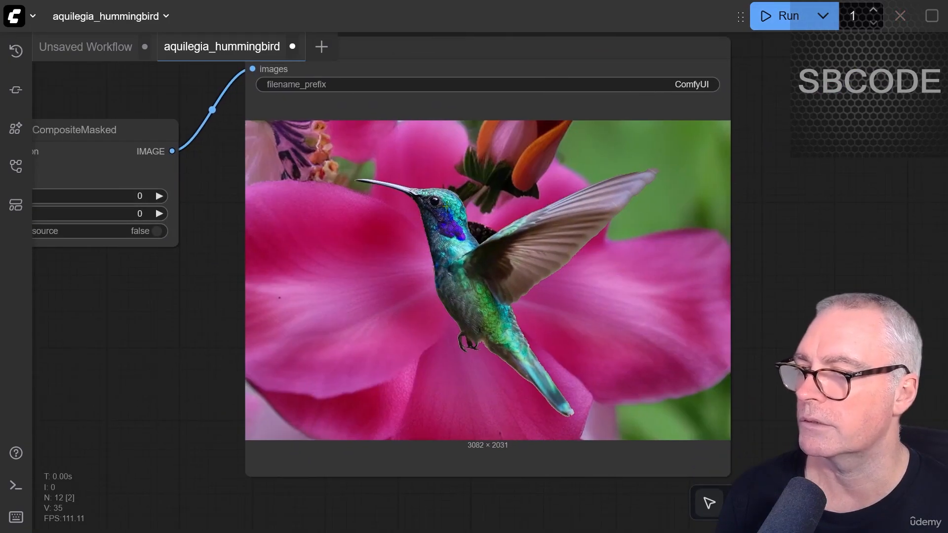
Generate another flower background by running the workflow once more, and view the resulting composite
{"action": "left_click", "coordinate": [787, 16]}
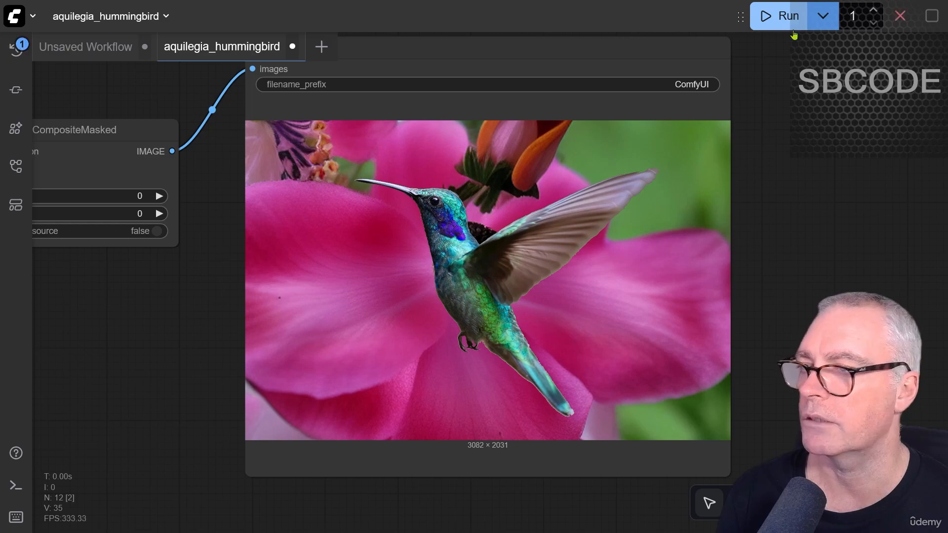
{"action": "scroll", "coordinate": [765, 99], "scroll_direction": "down", "scroll_amount": 5}
{"action": "left_click_drag", "start_coordinate": [366, 291], "coordinate": [292, 355]}
{"action": "scroll", "coordinate": [461, 318], "scroll_direction": "up", "scroll_amount": 5}
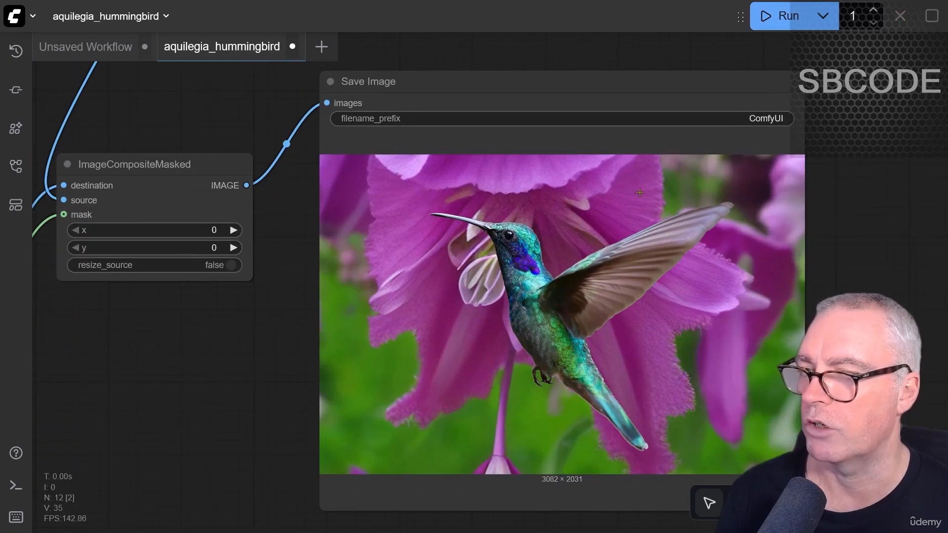
Review the preview image and the Upscale Image settings, and examine the final composite up close
{"action": "scroll", "coordinate": [639, 365], "scroll_direction": "down", "scroll_amount": 5}
{"action": "left_click_drag", "start_coordinate": [299, 381], "coordinate": [568, 402]}
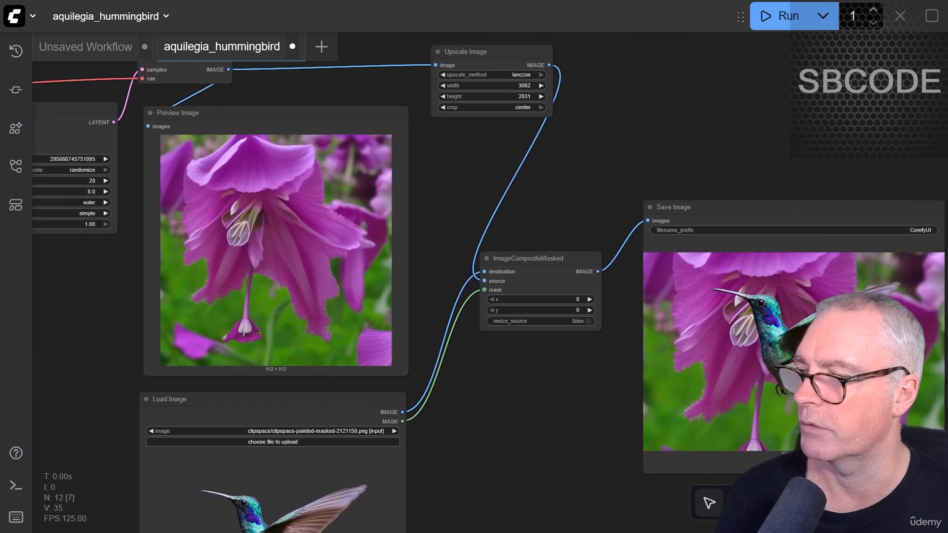
{"action": "scroll", "coordinate": [558, 247], "scroll_direction": "up", "scroll_amount": 3}
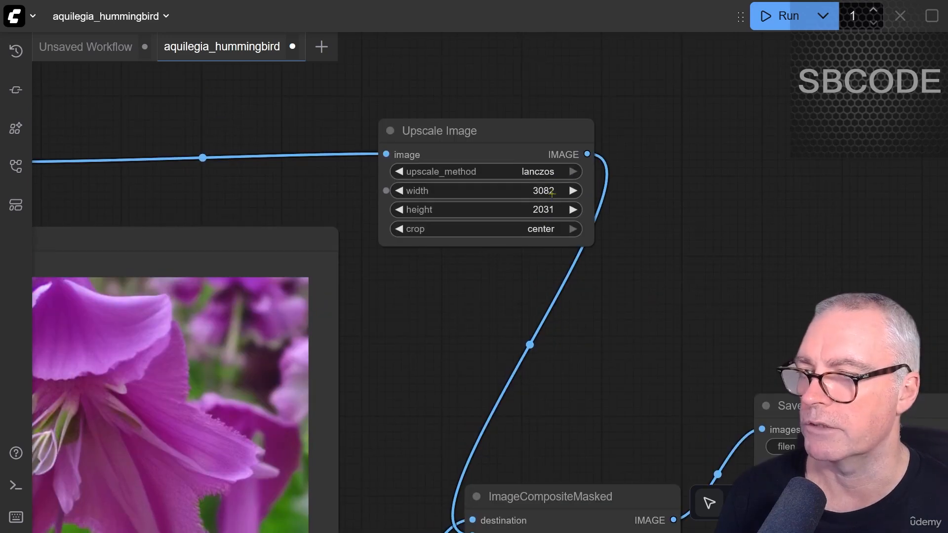
{"action": "left_click_drag", "start_coordinate": [629, 358], "coordinate": [516, 178]}
{"action": "scroll", "coordinate": [515, 179], "scroll_direction": "down", "scroll_amount": 3}
{"action": "left_click_drag", "start_coordinate": [555, 429], "coordinate": [373, 341]}
{"action": "scroll", "coordinate": [663, 309], "scroll_direction": "up", "scroll_amount": 6}
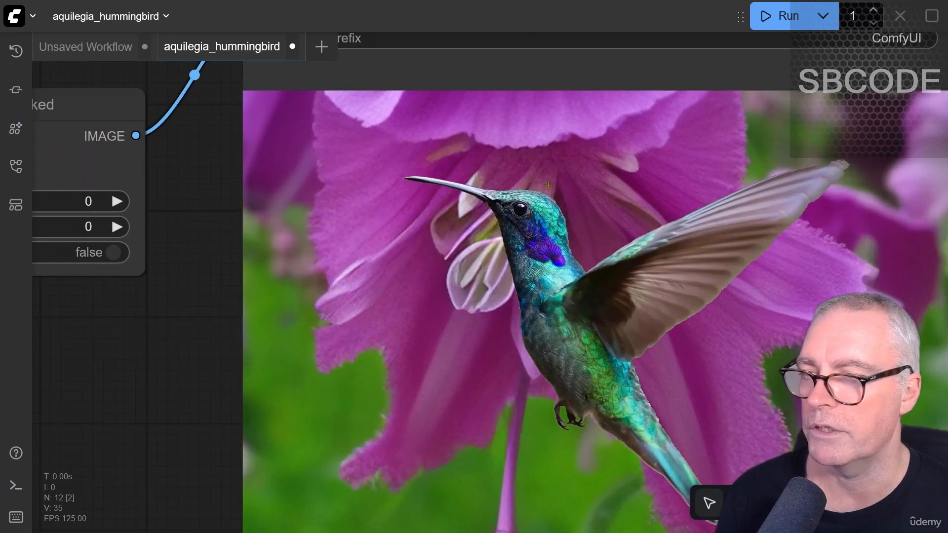
Move the Upscale Image node farther away from VAE Decode to make room for another node between them
{"action": "scroll", "coordinate": [548, 185], "scroll_direction": "down", "scroll_amount": 5}
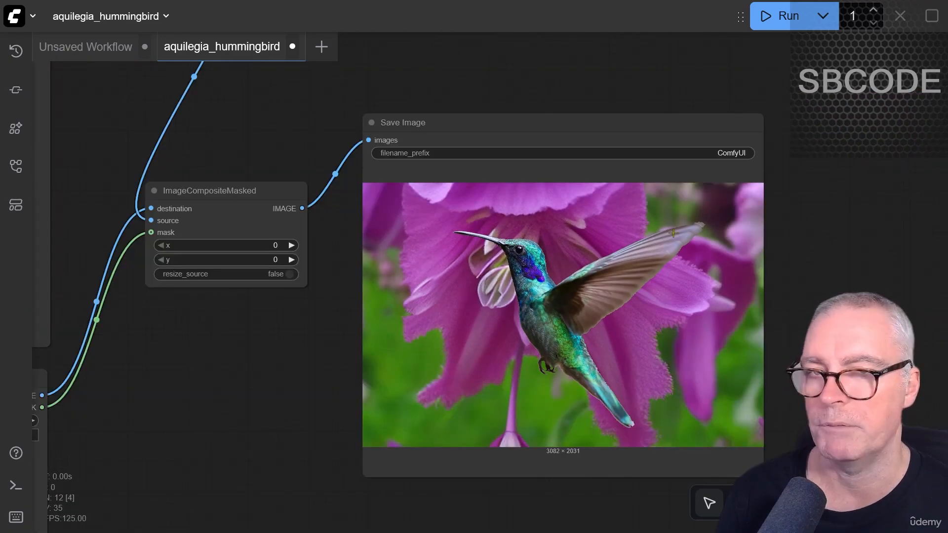
{"action": "scroll", "coordinate": [508, 339], "scroll_direction": "down", "scroll_amount": 5}
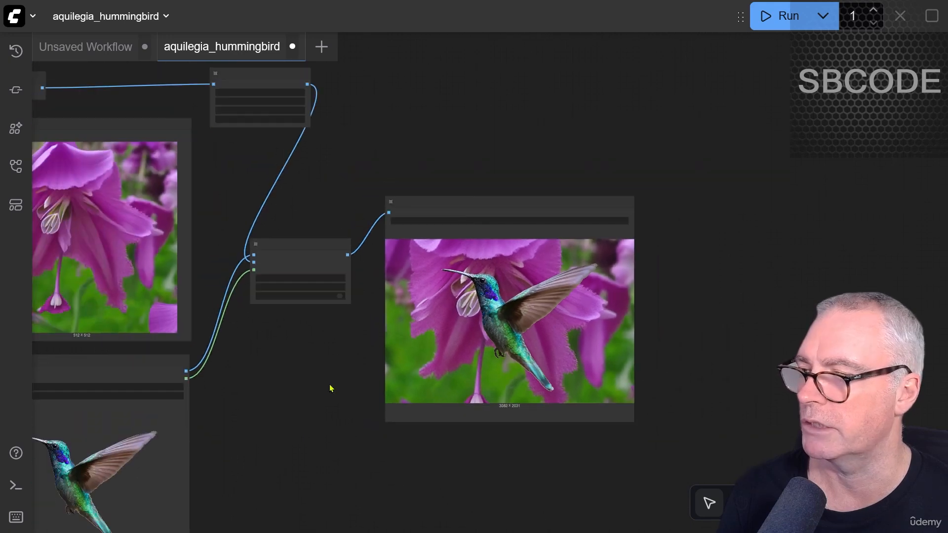
{"action": "left_click_drag", "start_coordinate": [328, 387], "coordinate": [522, 375]}
{"action": "scroll", "coordinate": [470, 212], "scroll_direction": "up", "scroll_amount": 5}
{"action": "left_click_drag", "start_coordinate": [432, 209], "coordinate": [637, 316]}
{"action": "left_click", "coordinate": [695, 151]}
{"action": "left_click_drag", "start_coordinate": [695, 151], "coordinate": [790, 162]}
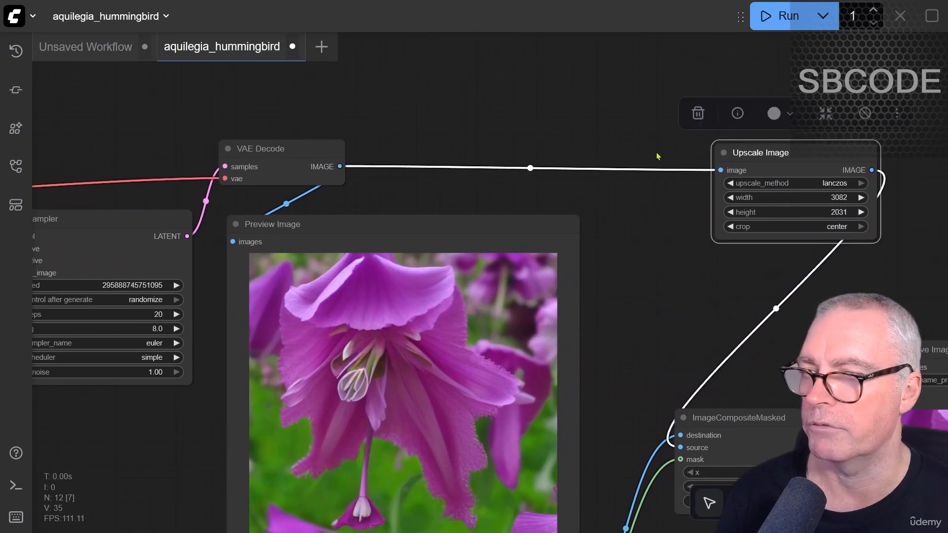
Insert an Image Blur node between VAE Decode and Upscale Image, with blur_radius 5 and sigma 1.0
{"action": "left_click_drag", "start_coordinate": [560, 134], "coordinate": [580, 137]}
{"action": "left_click_drag", "start_coordinate": [674, 327], "coordinate": [281, 156]}
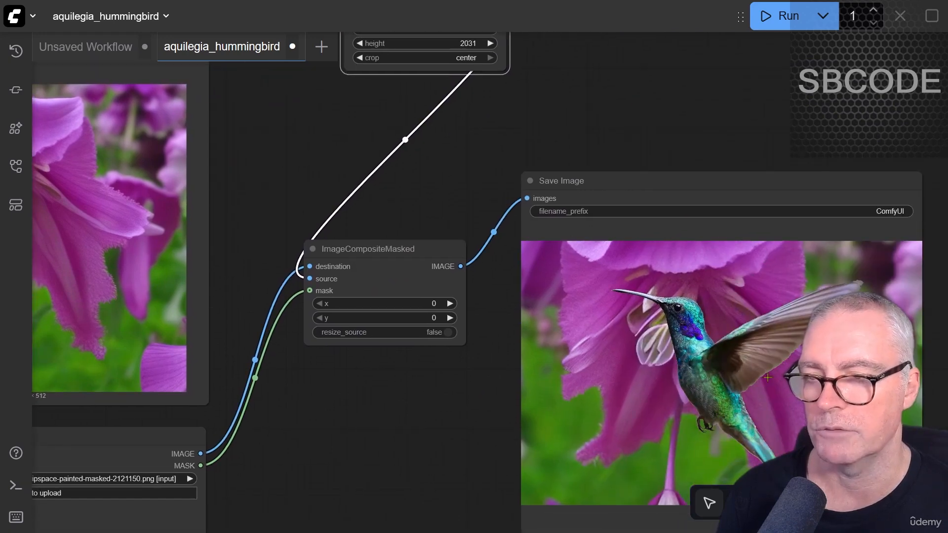
{"action": "left_click_drag", "start_coordinate": [347, 156], "coordinate": [642, 348]}
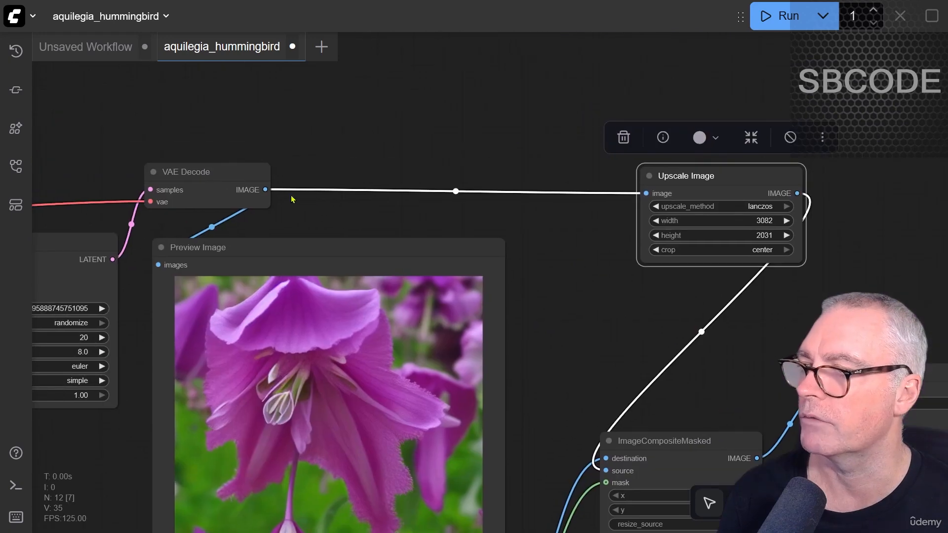
{"action": "left_click_drag", "start_coordinate": [270, 190], "coordinate": [306, 158]}
{"action": "left_click", "coordinate": [327, 194]}
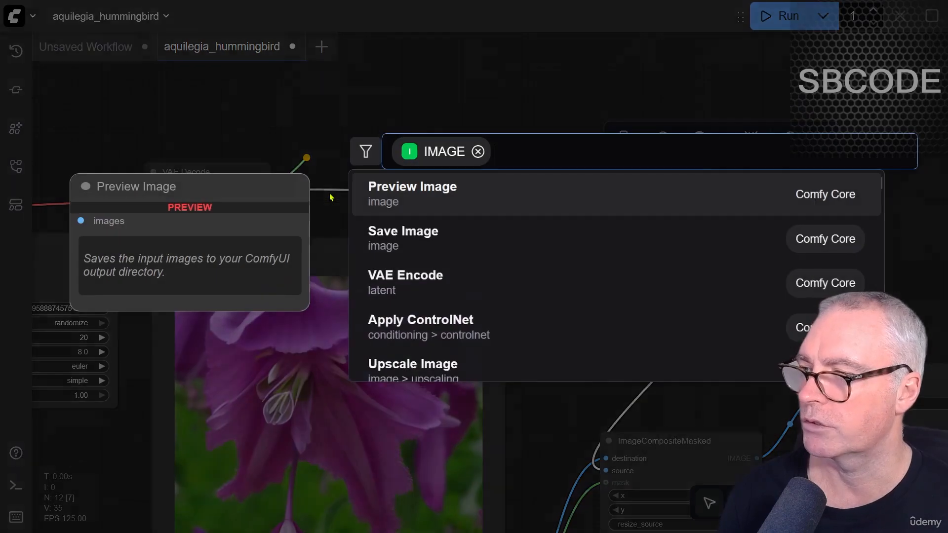
{"action": "type", "text": "blu"}
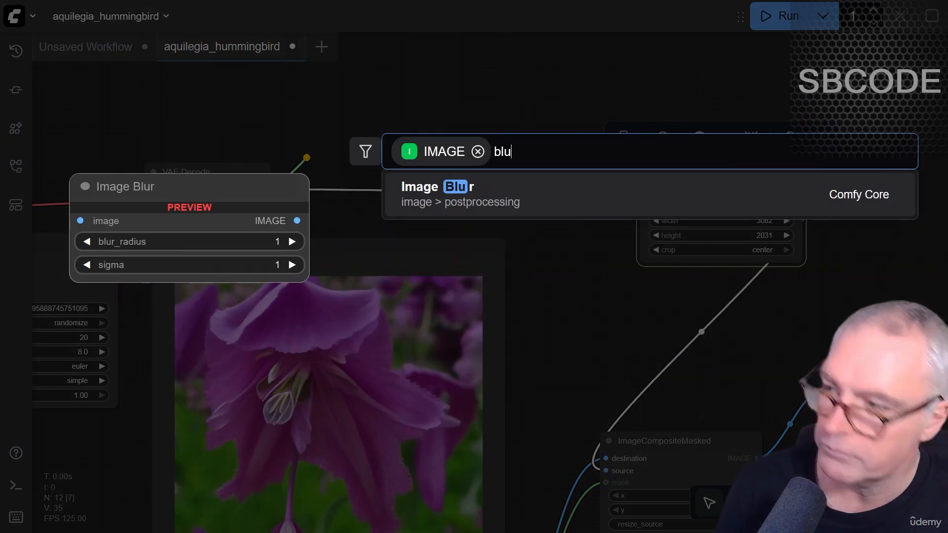
{"action": "left_click", "coordinate": [407, 203]}
{"action": "left_click_drag", "start_coordinate": [464, 166], "coordinate": [646, 193]}
{"action": "left_click_drag", "start_coordinate": [412, 153], "coordinate": [459, 167]}
{"action": "left_click_drag", "start_coordinate": [551, 269], "coordinate": [499, 228]}
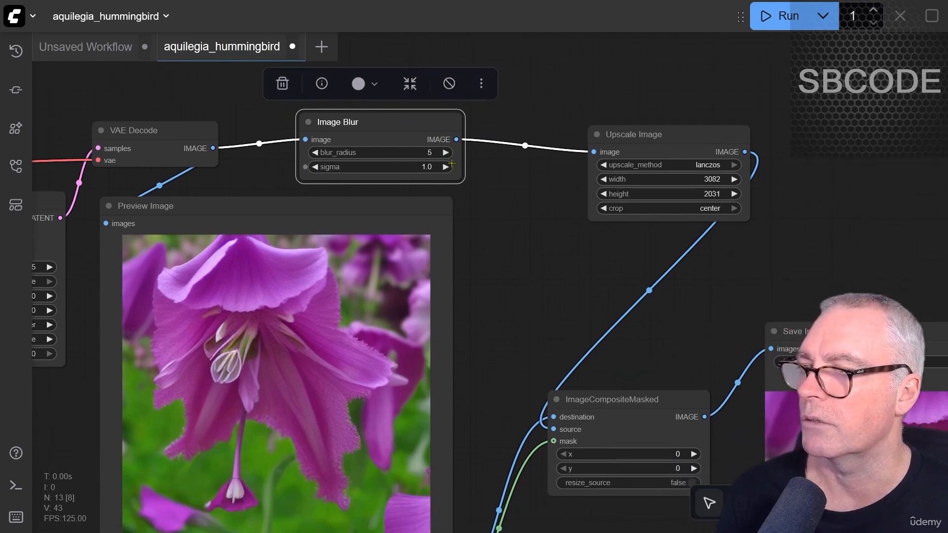
Run the workflow with the Image Blur node and inspect the composite in the Save Image node
{"action": "left_click_drag", "start_coordinate": [539, 318], "coordinate": [351, 177]}
{"action": "left_click_drag", "start_coordinate": [704, 150], "coordinate": [494, 187]}
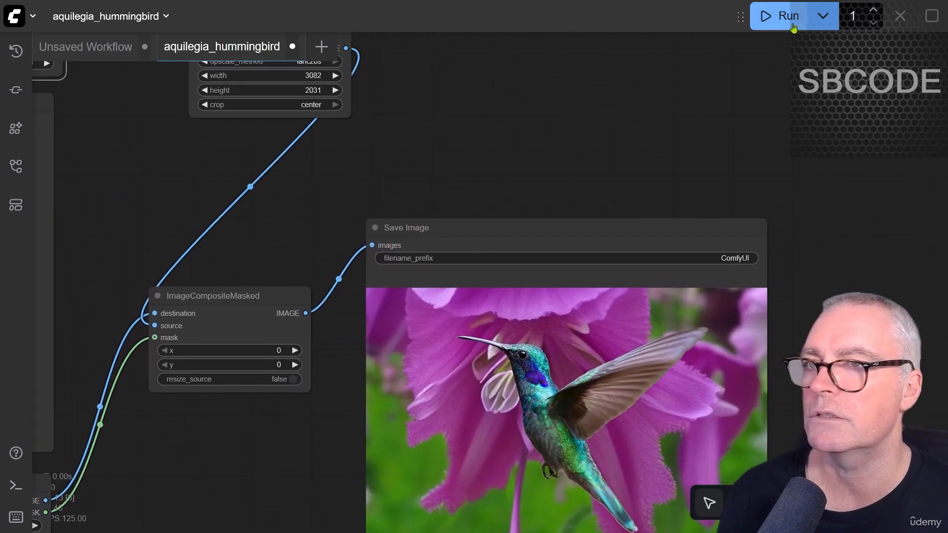
{"action": "left_click", "coordinate": [792, 25]}
{"action": "left_click_drag", "start_coordinate": [828, 204], "coordinate": [772, 70]}
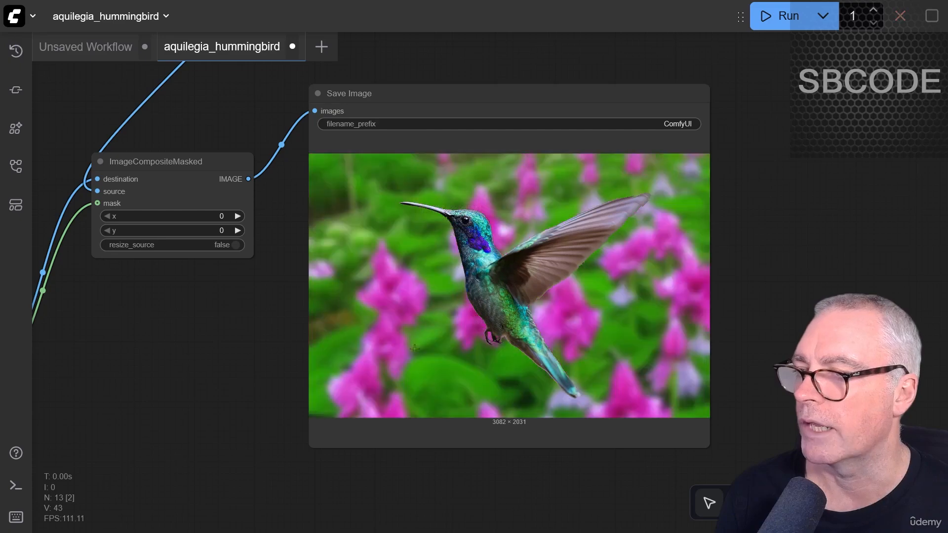
{"action": "scroll", "coordinate": [534, 285], "scroll_direction": "up", "scroll_amount": 7}
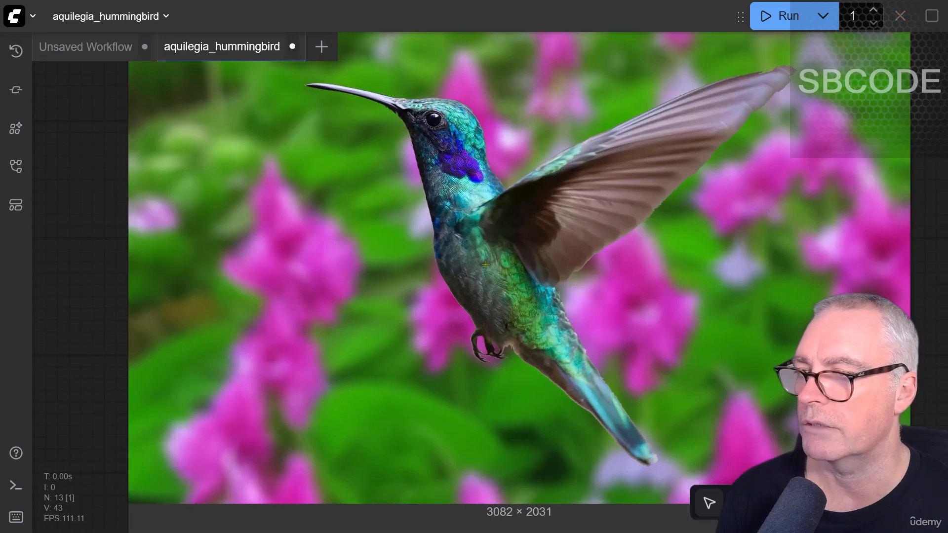
{"action": "scroll", "coordinate": [486, 265], "scroll_direction": "down", "scroll_amount": 4}
{"action": "left_click_drag", "start_coordinate": [197, 290], "coordinate": [186, 320]}
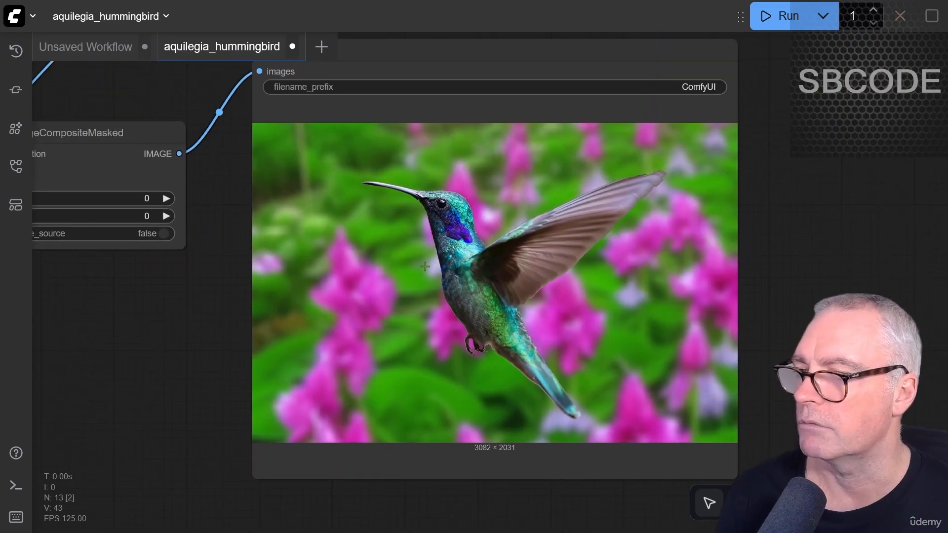
Generate another blurred flower background by rerunning the workflow, and inspect the new composite up close
{"action": "left_click", "coordinate": [786, 22]}
{"action": "scroll", "coordinate": [793, 237], "scroll_direction": "down", "scroll_amount": 4}
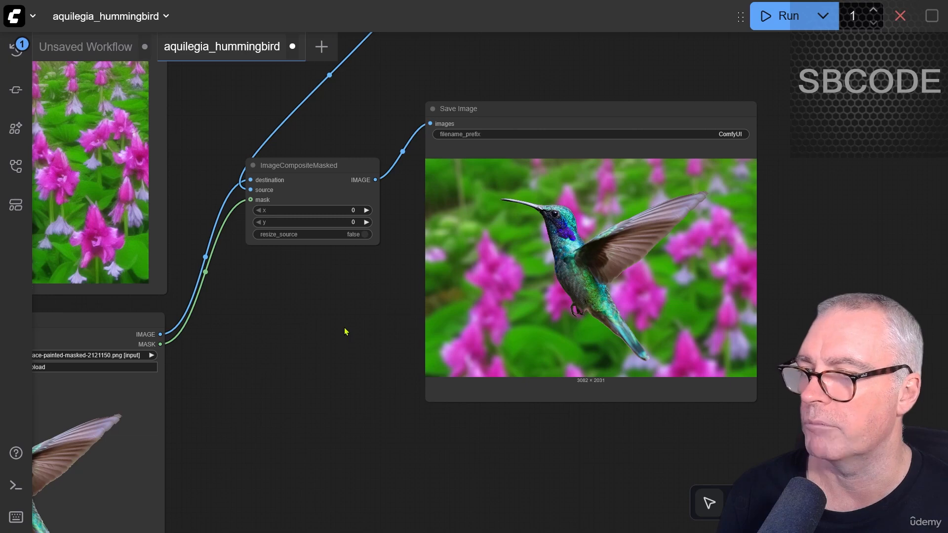
{"action": "scroll", "coordinate": [602, 273], "scroll_direction": "up", "scroll_amount": 7}
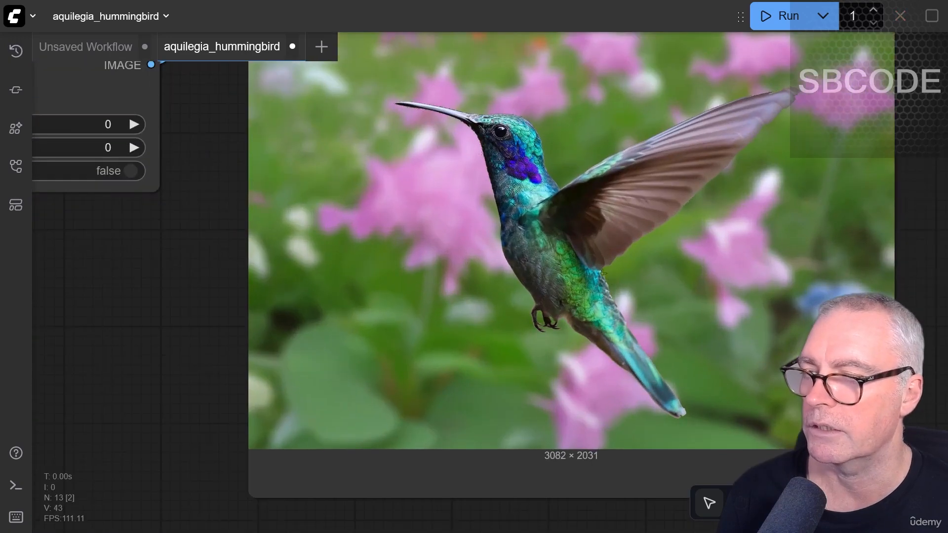
{"action": "scroll", "coordinate": [585, 266], "scroll_direction": "down", "scroll_amount": 5}
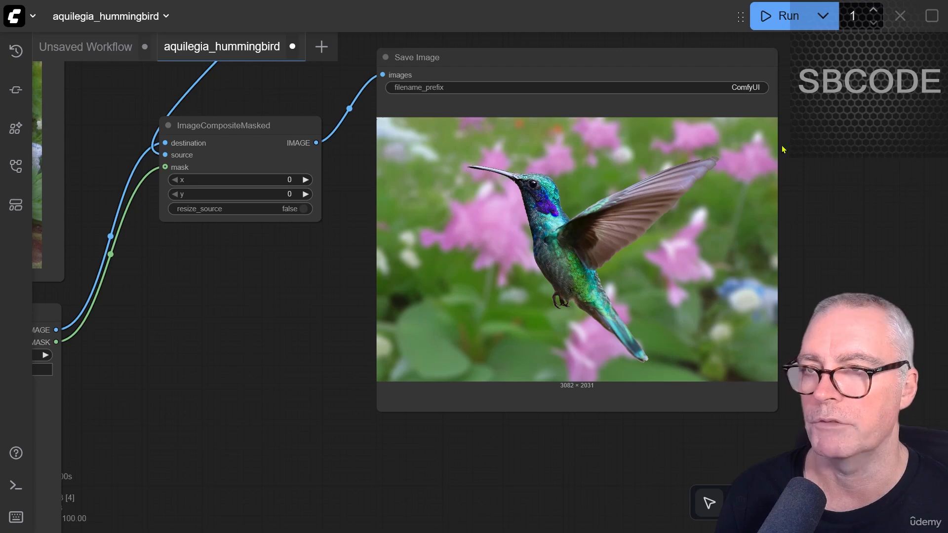
{"action": "left_click_drag", "start_coordinate": [282, 329], "coordinate": [637, 431]}
{"action": "left_click_drag", "start_coordinate": [460, 245], "coordinate": [790, 273]}
{"action": "left_click_drag", "start_coordinate": [308, 306], "coordinate": [533, 447]}
{"action": "scroll", "coordinate": [503, 286], "scroll_direction": "up", "scroll_amount": 2}
{"action": "scroll", "coordinate": [503, 287], "scroll_direction": "up", "scroll_amount": 4}
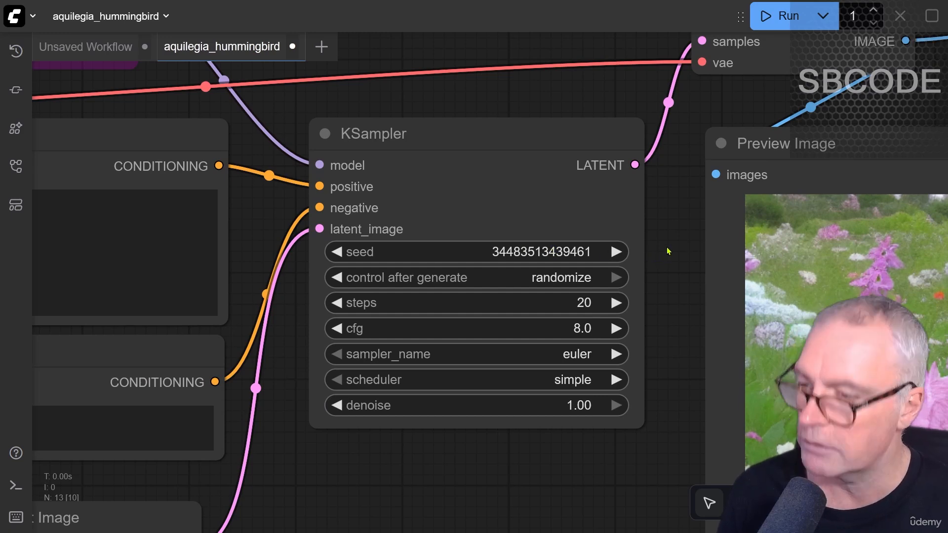
{"action": "key", "text": "ctrl+Return"}
{"action": "left_click", "coordinate": [551, 270]}
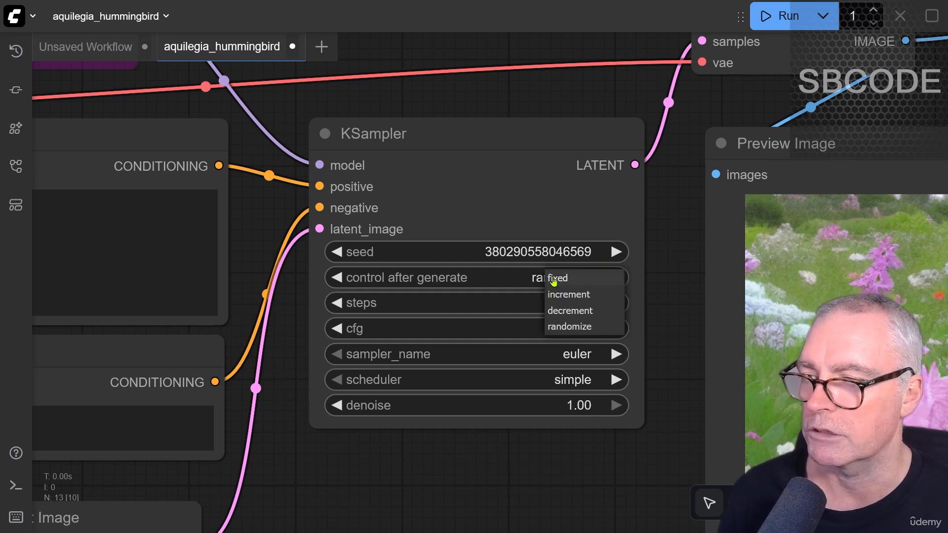
{"action": "left_click", "coordinate": [554, 275]}
Examine the cut-out edges around the hummingbird's feet, lower body and tail in the Save Image composite
{"action": "left_click_drag", "start_coordinate": [666, 460], "coordinate": [209, 319]}
{"action": "scroll", "coordinate": [209, 319], "scroll_direction": "down", "scroll_amount": 6}
{"action": "left_click_drag", "start_coordinate": [155, 337], "coordinate": [81, 314]}
{"action": "left_click_drag", "start_coordinate": [728, 228], "coordinate": [212, 147]}
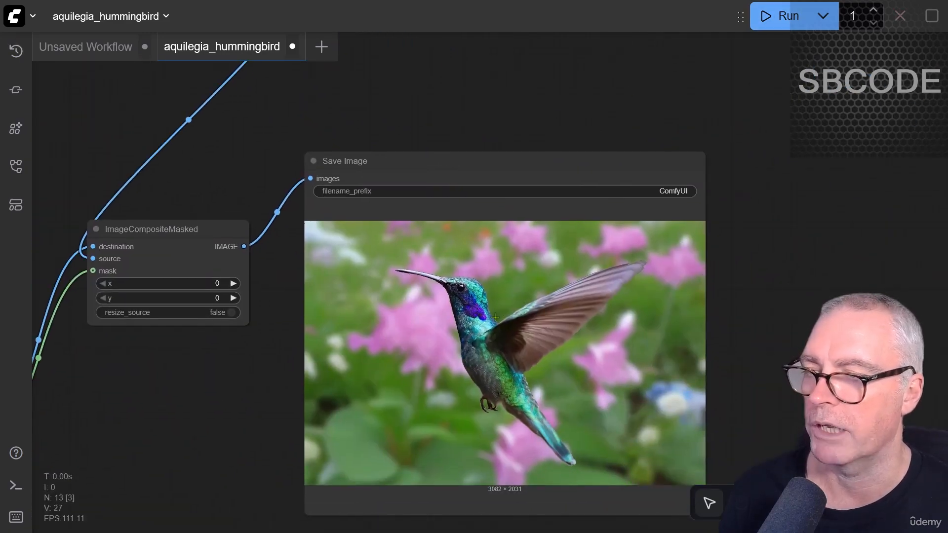
{"action": "scroll", "coordinate": [494, 365], "scroll_direction": "down", "scroll_amount": 4}
{"action": "left_click_drag", "start_coordinate": [352, 419], "coordinate": [536, 289]}
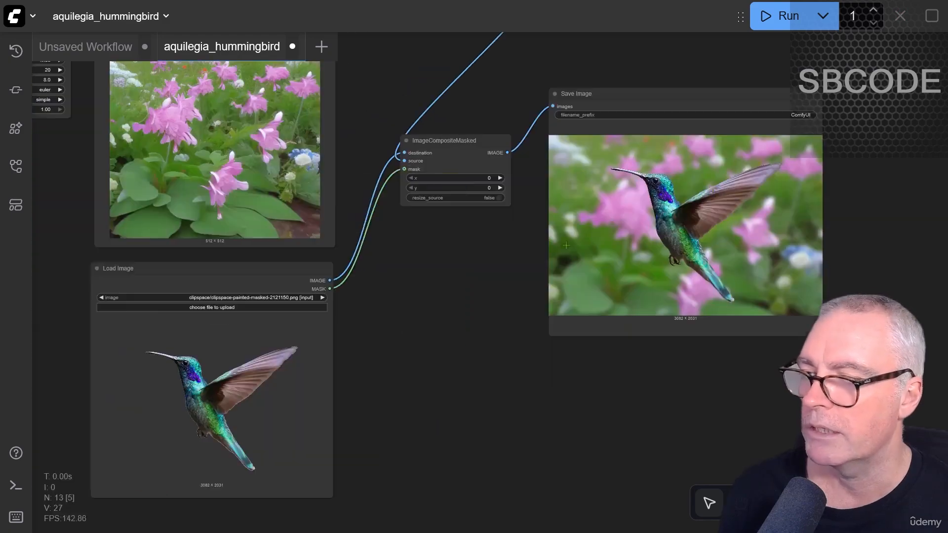
{"action": "scroll", "coordinate": [702, 270], "scroll_direction": "up", "scroll_amount": 9}
{"action": "scroll", "coordinate": [640, 324], "scroll_direction": "up", "scroll_amount": 6}
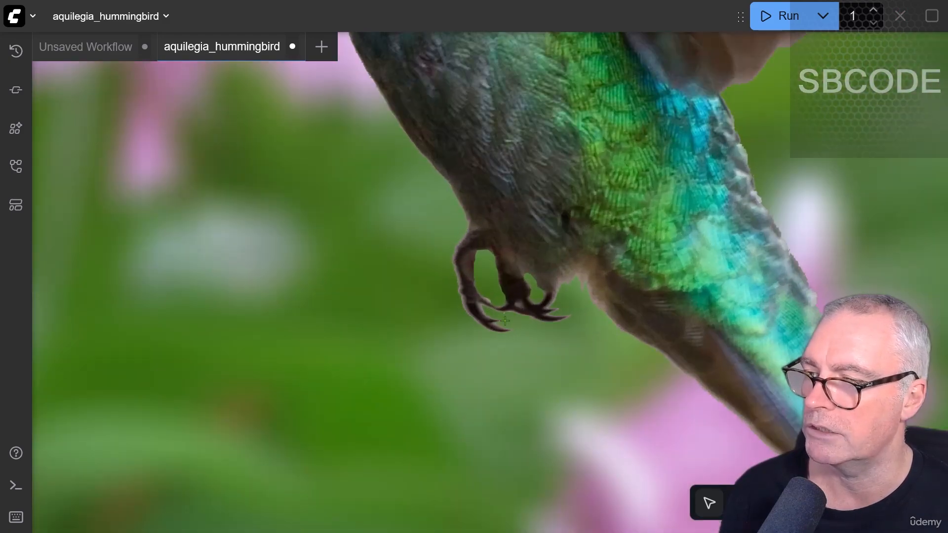
{"action": "scroll", "coordinate": [744, 422], "scroll_direction": "down", "scroll_amount": 3}
{"action": "scroll", "coordinate": [738, 429], "scroll_direction": "up", "scroll_amount": 2}
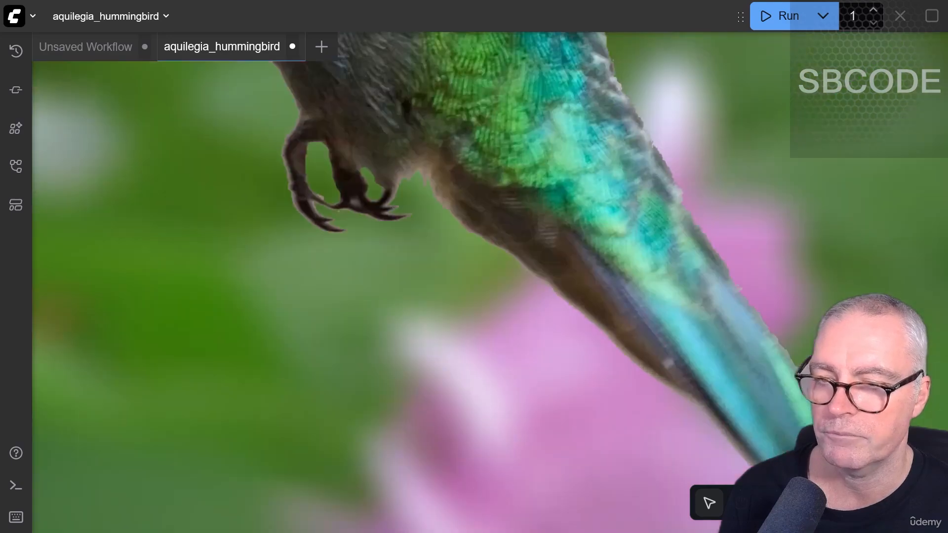
{"action": "scroll", "coordinate": [736, 431], "scroll_direction": "down", "scroll_amount": 2}
{"action": "scroll", "coordinate": [487, 296], "scroll_direction": "down", "scroll_amount": 1}
{"action": "scroll", "coordinate": [710, 395], "scroll_direction": "up", "scroll_amount": 6}
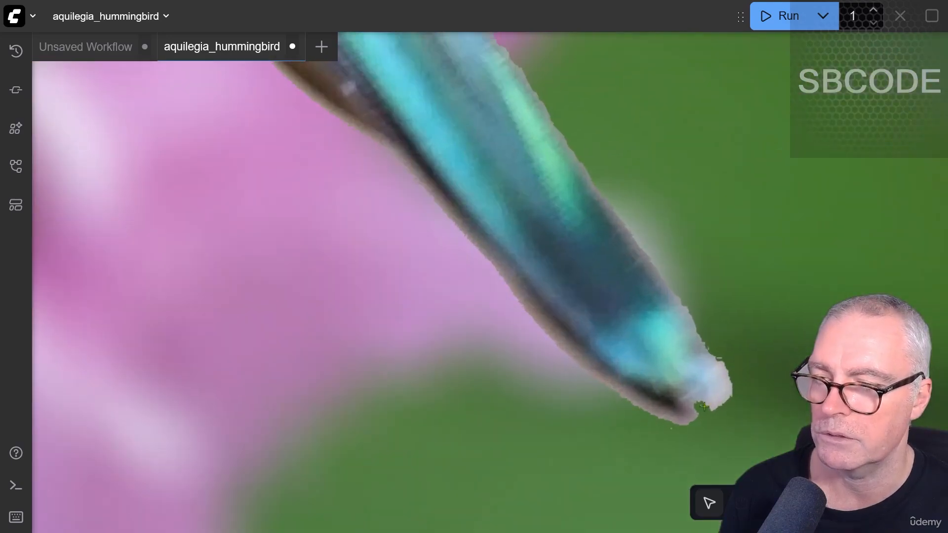
{"action": "scroll", "coordinate": [691, 375], "scroll_direction": "down", "scroll_amount": 12}
Insert a GrowMask node between the Load Image mask output and the ImageCompositeMasked mask input
{"action": "left_click_drag", "start_coordinate": [233, 263], "coordinate": [451, 267]}
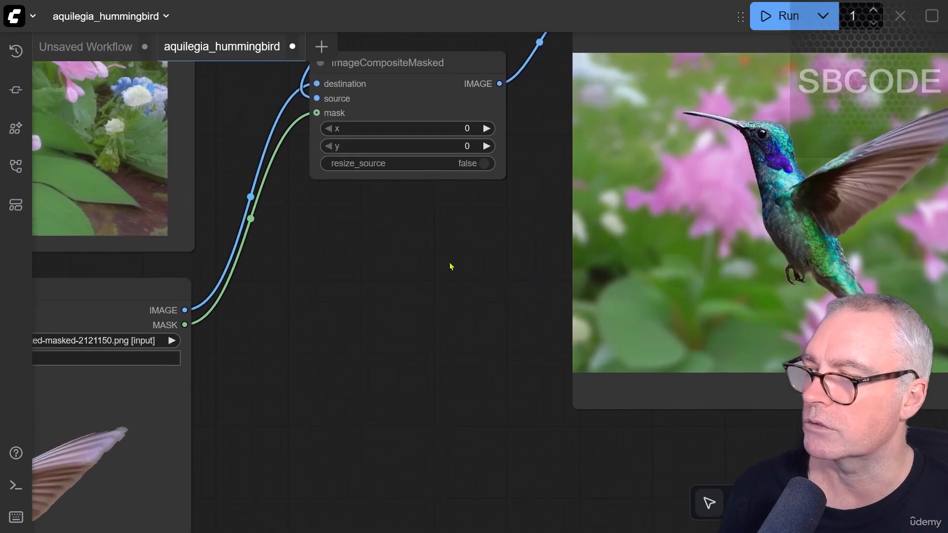
{"action": "left_click_drag", "start_coordinate": [311, 321], "coordinate": [606, 242]}
{"action": "scroll", "coordinate": [578, 339], "scroll_direction": "down", "scroll_amount": 2}
{"action": "left_click_drag", "start_coordinate": [580, 338], "coordinate": [543, 279]}
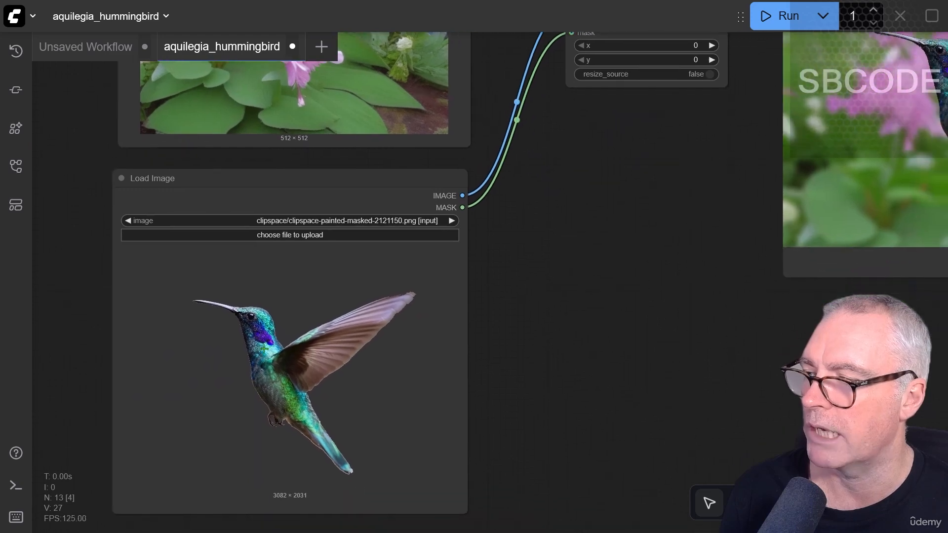
{"action": "left_click", "coordinate": [296, 187]}
{"action": "left_click", "coordinate": [495, 258]}
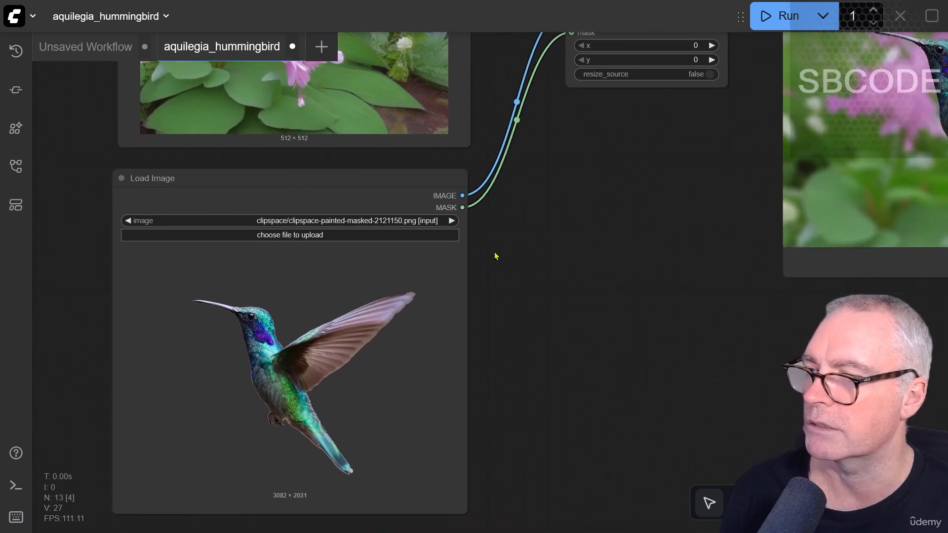
{"action": "left_click_drag", "start_coordinate": [462, 207], "coordinate": [567, 221]}
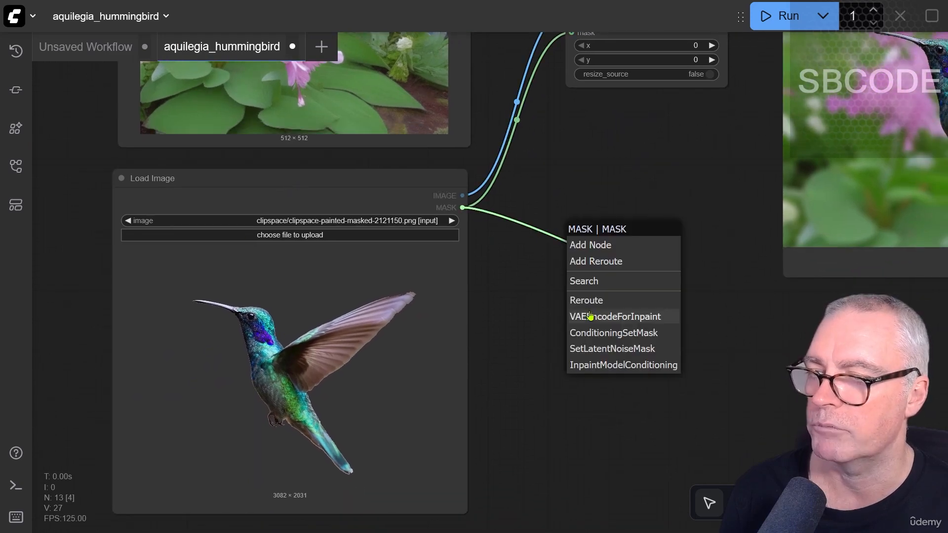
{"action": "left_click", "coordinate": [608, 279]}
{"action": "type", "text": "grow"}
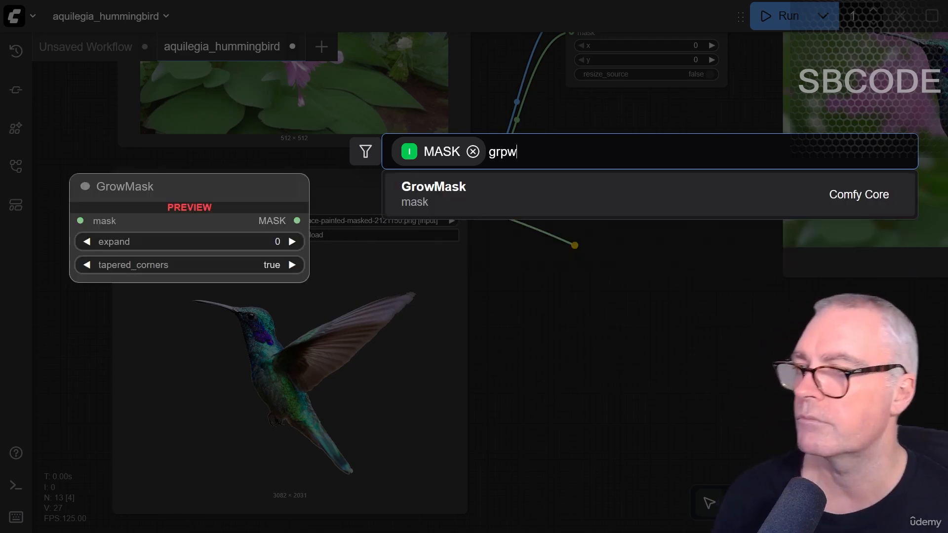
{"action": "left_click", "coordinate": [460, 198]}
{"action": "left_click_drag", "start_coordinate": [693, 351], "coordinate": [505, 437]}
{"action": "left_click_drag", "start_coordinate": [474, 336], "coordinate": [360, 138]}
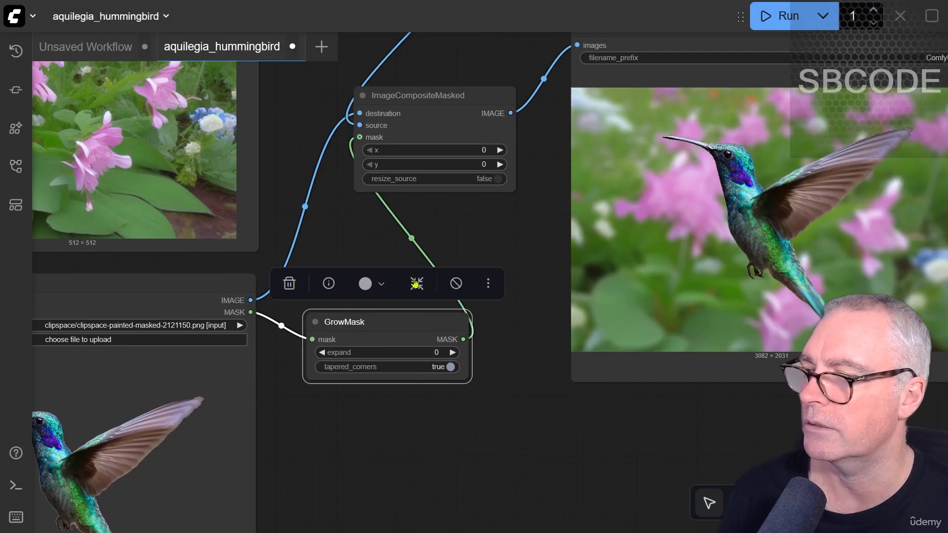
Place the GrowMask node over the Save Image preview beside the bird, set expand to 3 and run the workflow
{"action": "left_click_drag", "start_coordinate": [416, 317], "coordinate": [662, 240]}
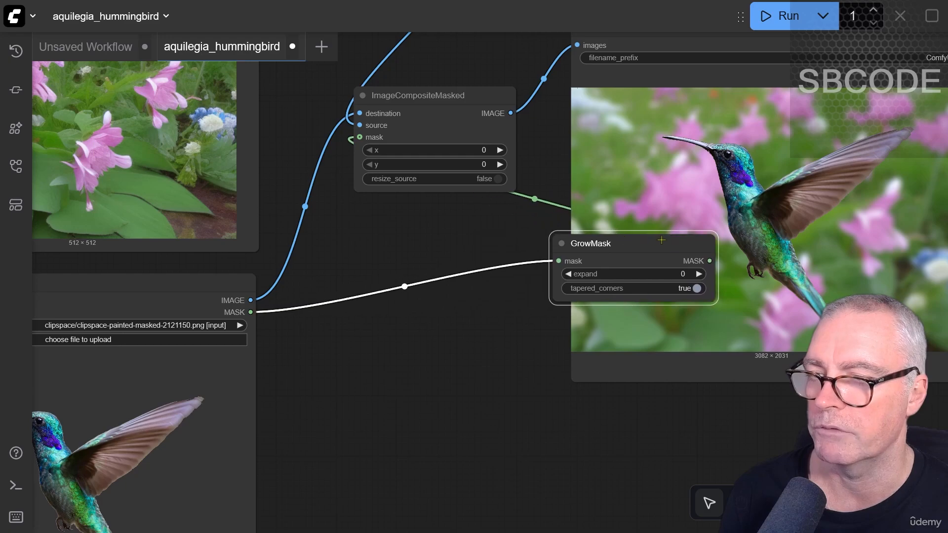
{"action": "left_click_drag", "start_coordinate": [735, 431], "coordinate": [558, 429]}
{"action": "scroll", "coordinate": [708, 212], "scroll_direction": "up", "scroll_amount": 6}
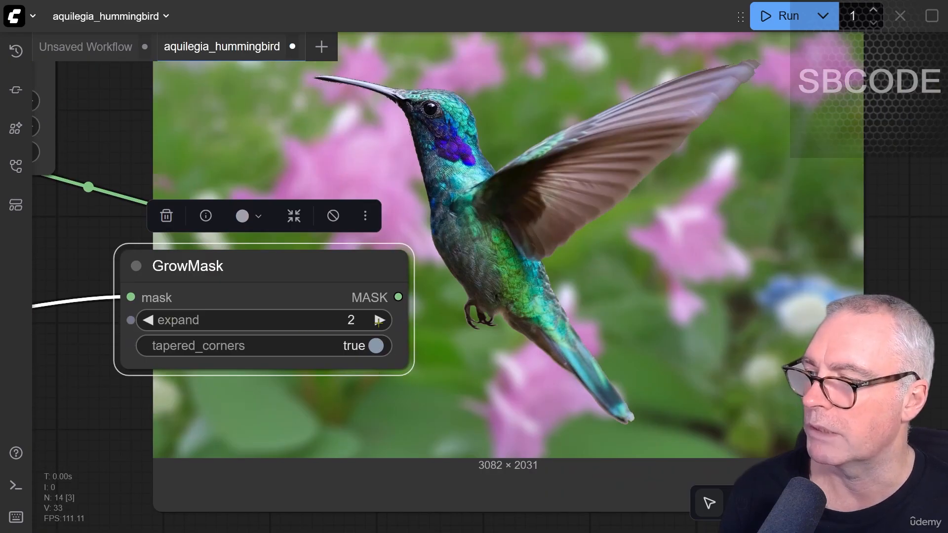
{"action": "scroll", "coordinate": [602, 412], "scroll_direction": "up", "scroll_amount": 4}
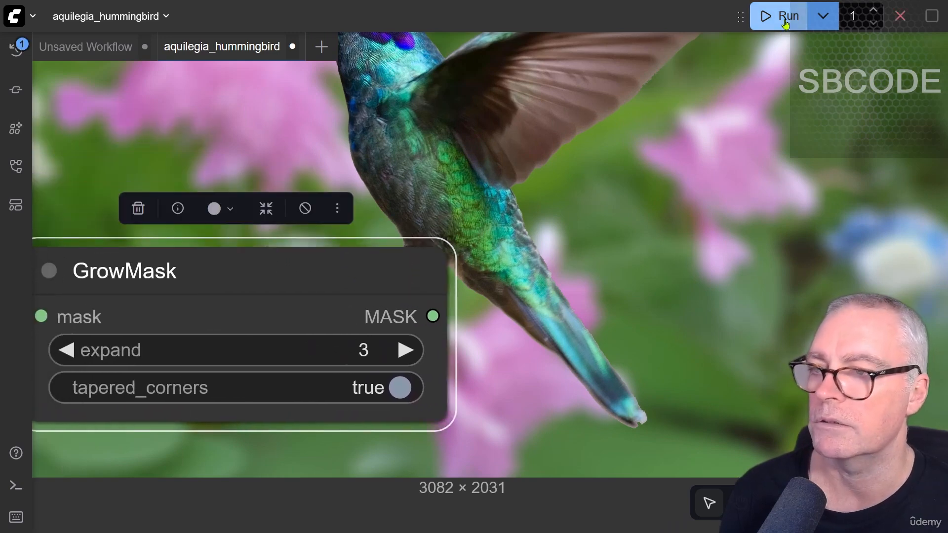
Increase GrowMask's expand to 7, rerun the workflow, and review the hummingbird's edges in the composite
{"action": "scroll", "coordinate": [467, 303], "scroll_direction": "up", "scroll_amount": 5}
{"action": "left_click_drag", "start_coordinate": [233, 181], "coordinate": [258, 199]}
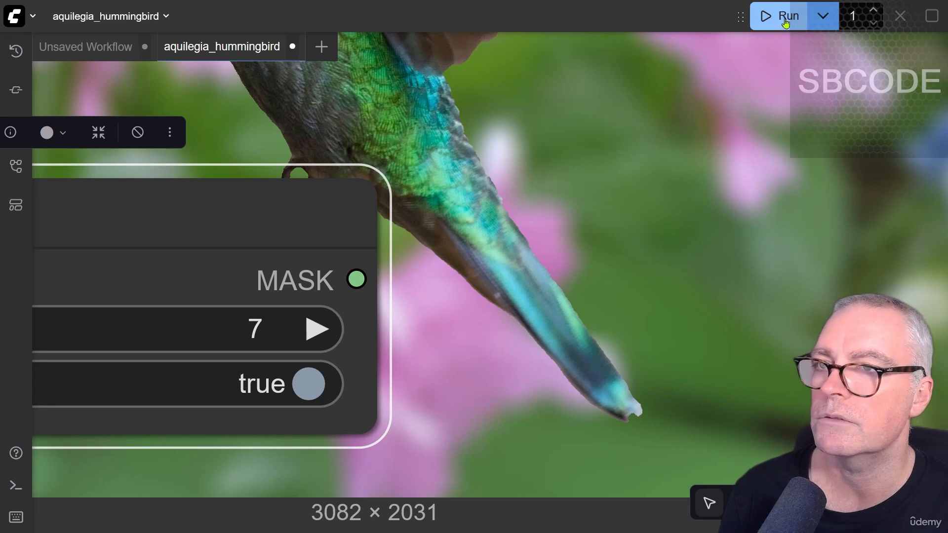
{"action": "scroll", "coordinate": [431, 320], "scroll_direction": "down", "scroll_amount": 7}
{"action": "left_click_drag", "start_coordinate": [307, 272], "coordinate": [289, 240]}
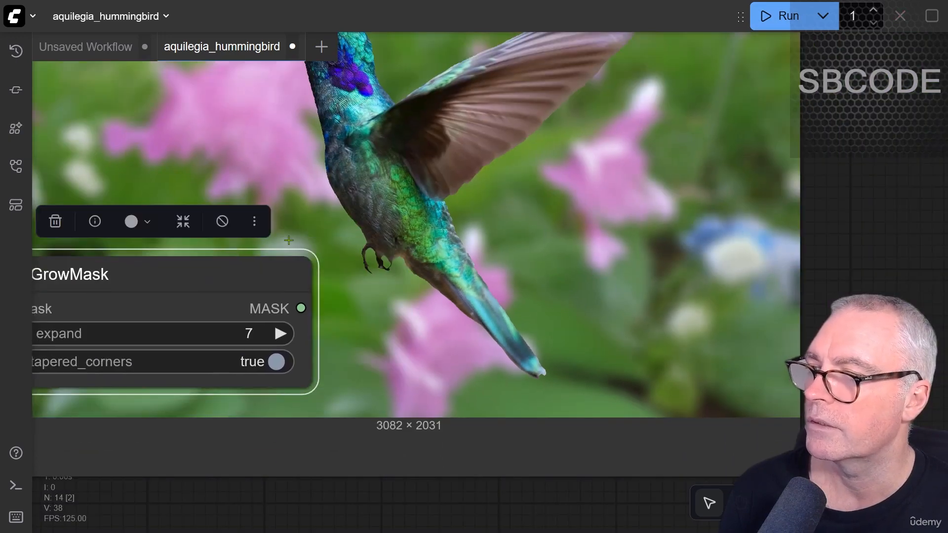
{"action": "left_click_drag", "start_coordinate": [843, 229], "coordinate": [906, 374]}
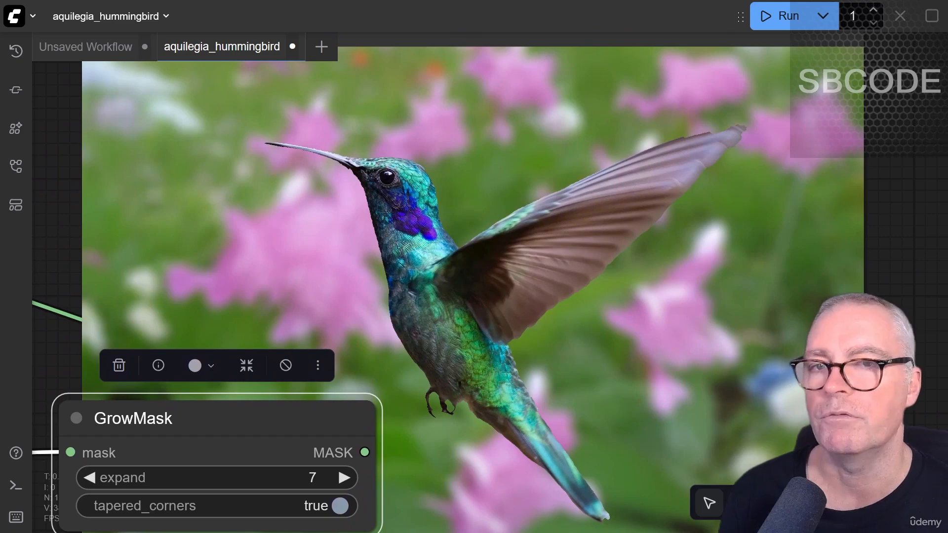
{"action": "scroll", "coordinate": [591, 286], "scroll_direction": "down", "scroll_amount": 2}
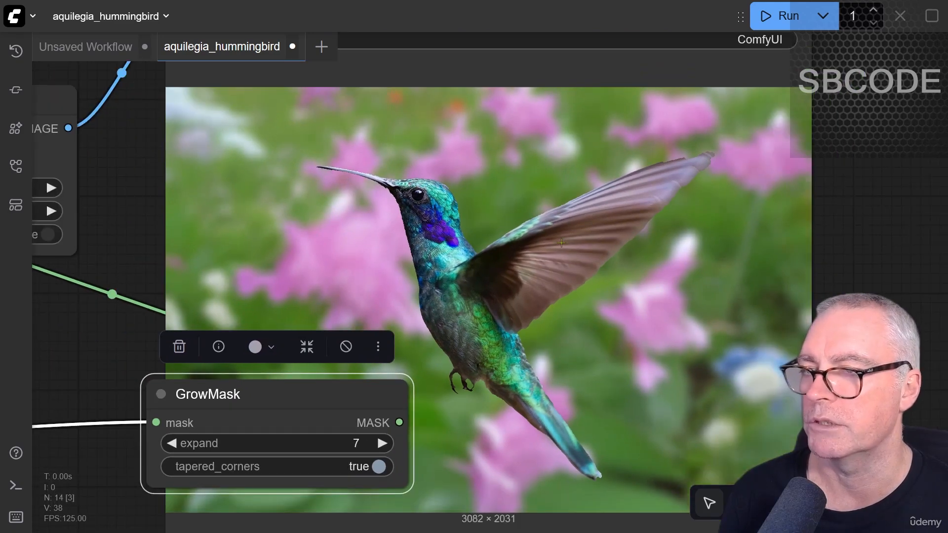
Move the GrowMask node off the Save Image preview into the free space below ImageCompositeMasked, beside the Load Image outputs
{"action": "scroll", "coordinate": [637, 191], "scroll_direction": "up", "scroll_amount": 10}
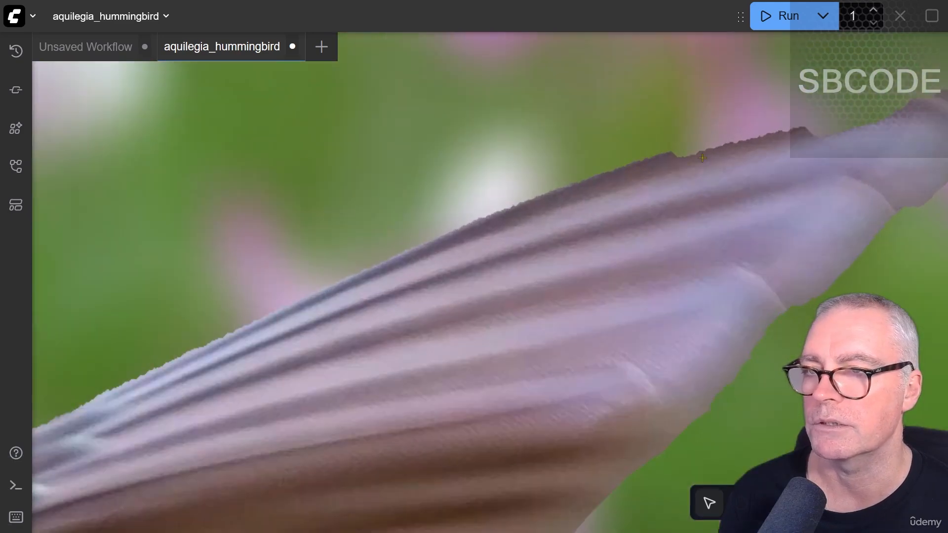
{"action": "scroll", "coordinate": [702, 158], "scroll_direction": "down", "scroll_amount": 10}
{"action": "scroll", "coordinate": [816, 207], "scroll_direction": "up", "scroll_amount": 3}
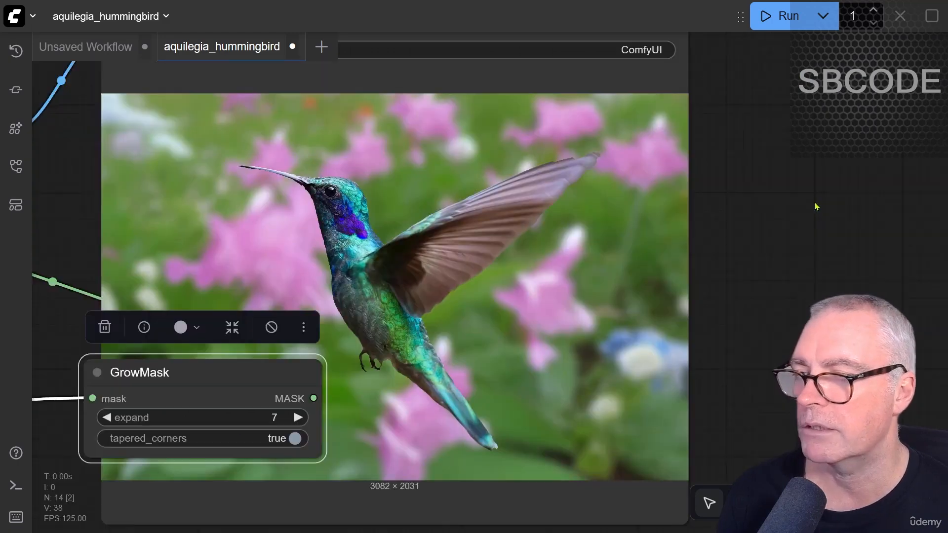
{"action": "scroll", "coordinate": [816, 206], "scroll_direction": "up", "scroll_amount": 1}
{"action": "left_click_drag", "start_coordinate": [193, 392], "coordinate": [58, 409]}
{"action": "left_click_drag", "start_coordinate": [178, 407], "coordinate": [351, 338]}
{"action": "left_click_drag", "start_coordinate": [229, 334], "coordinate": [43, 262]}
{"action": "left_click_drag", "start_coordinate": [110, 414], "coordinate": [395, 462]}
{"action": "left_click_drag", "start_coordinate": [324, 316], "coordinate": [186, 343]}
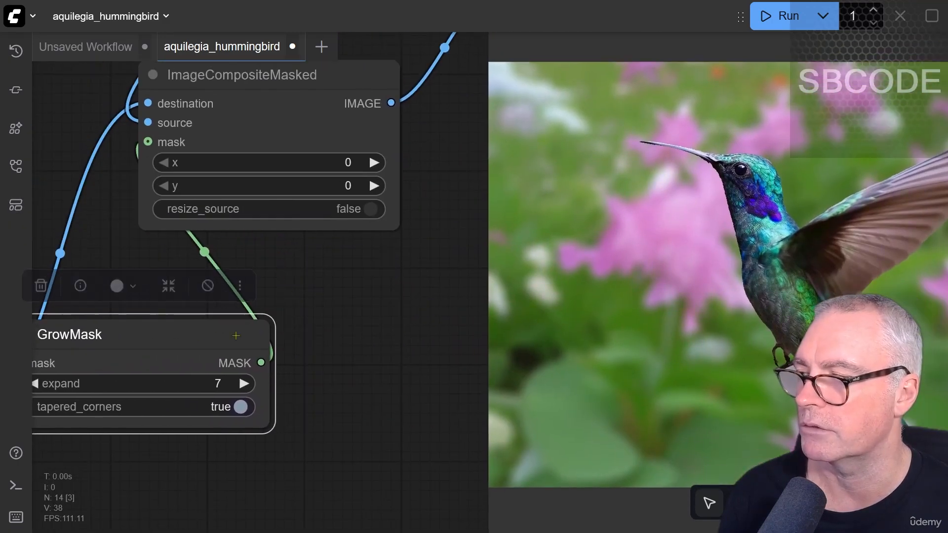
{"action": "left_click_drag", "start_coordinate": [140, 451], "coordinate": [495, 431]}
{"action": "left_click_drag", "start_coordinate": [512, 321], "coordinate": [554, 309]}
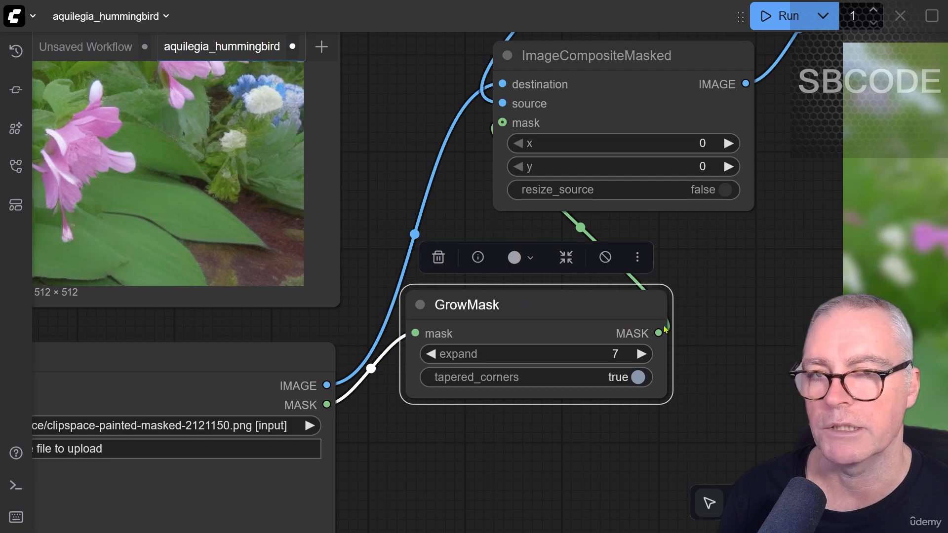
Examine the connections around ImageCompositeMasked, the masked hummingbird in Load Image, and the final composite in Save Image
{"action": "left_click_drag", "start_coordinate": [743, 306], "coordinate": [710, 528]}
{"action": "left_click_drag", "start_coordinate": [445, 39], "coordinate": [276, 296]}
{"action": "left_click", "coordinate": [381, 242]}
{"action": "left_click_drag", "start_coordinate": [562, 125], "coordinate": [430, 209]}
{"action": "left_click_drag", "start_coordinate": [534, 461], "coordinate": [656, 93]}
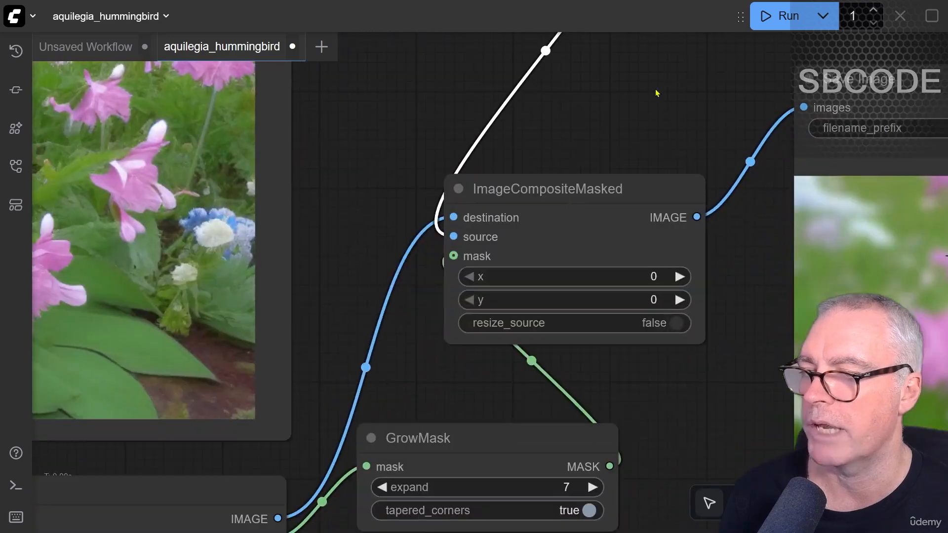
{"action": "left_click_drag", "start_coordinate": [439, 360], "coordinate": [567, 131]}
{"action": "scroll", "coordinate": [567, 131], "scroll_direction": "down", "scroll_amount": 3}
{"action": "left_click_drag", "start_coordinate": [570, 381], "coordinate": [825, 165]}
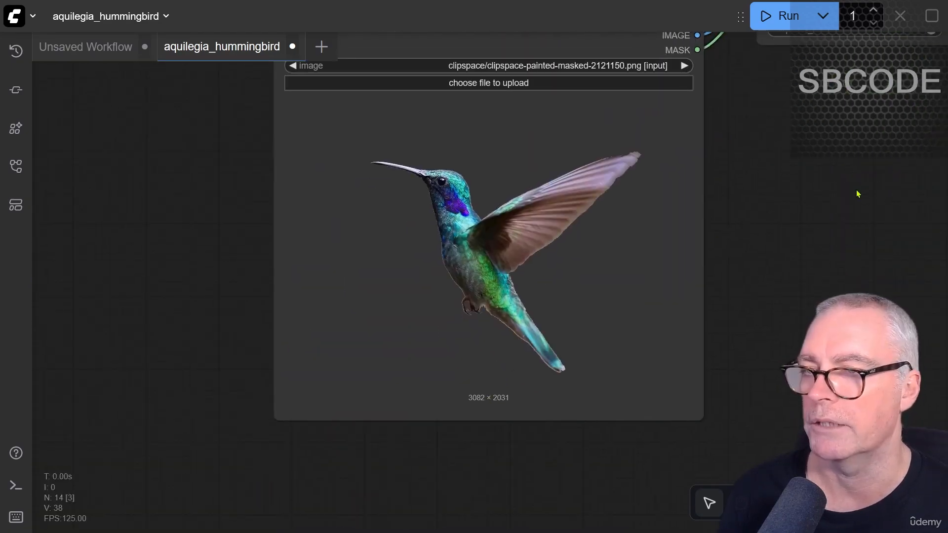
{"action": "left_click_drag", "start_coordinate": [858, 194], "coordinate": [469, 232]}
{"action": "scroll", "coordinate": [469, 232], "scroll_direction": "up", "scroll_amount": 3}
{"action": "scroll", "coordinate": [469, 231], "scroll_direction": "down", "scroll_amount": 3}
{"action": "left_click_drag", "start_coordinate": [207, 255], "coordinate": [225, 287]}
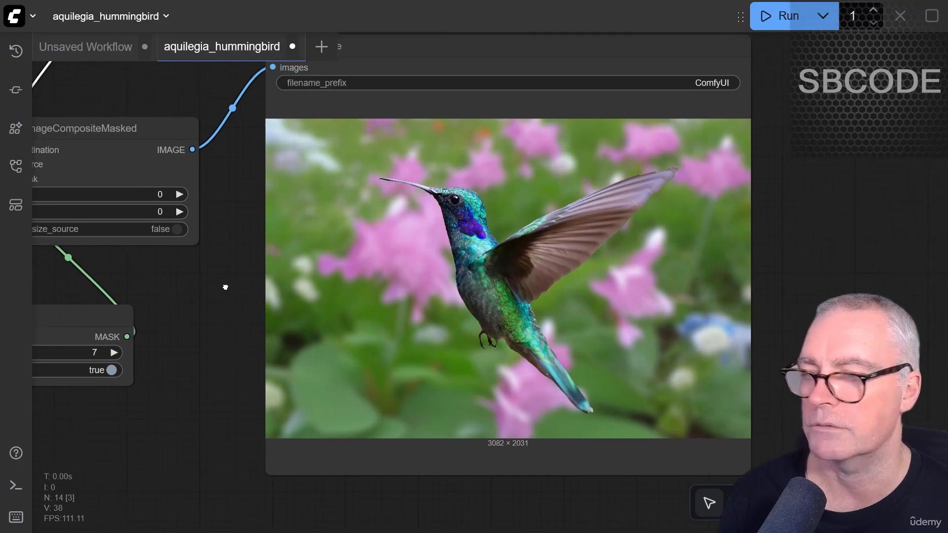